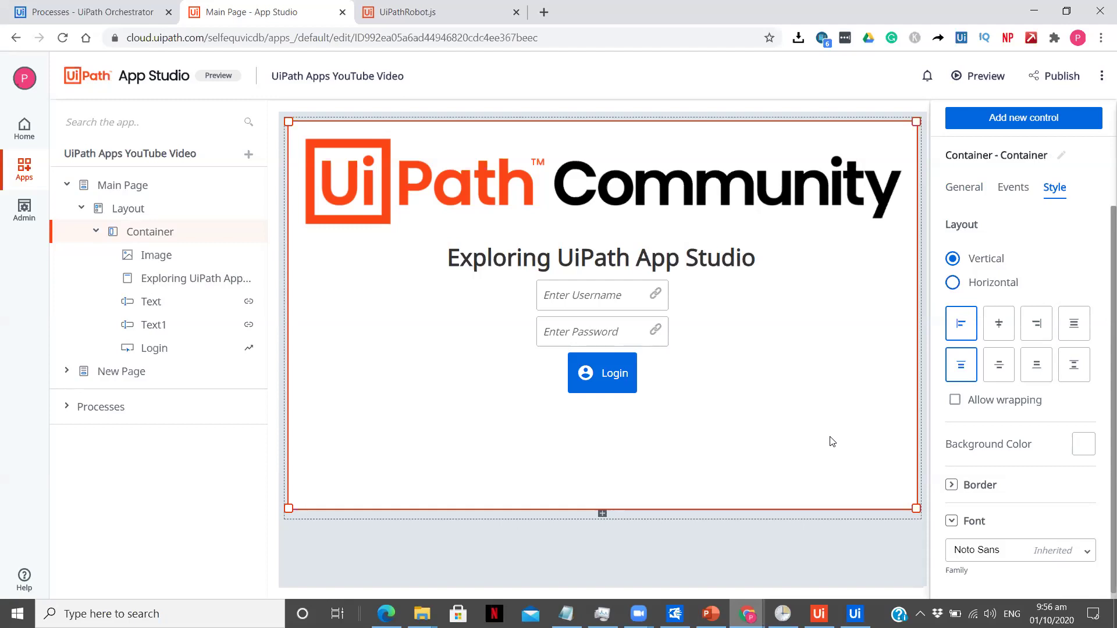
Step: Inspect the Username textbox's style settings, then bring up the Snippets in UiPath workflow in Studio
{"action": "left_click", "coordinate": [612, 291]}
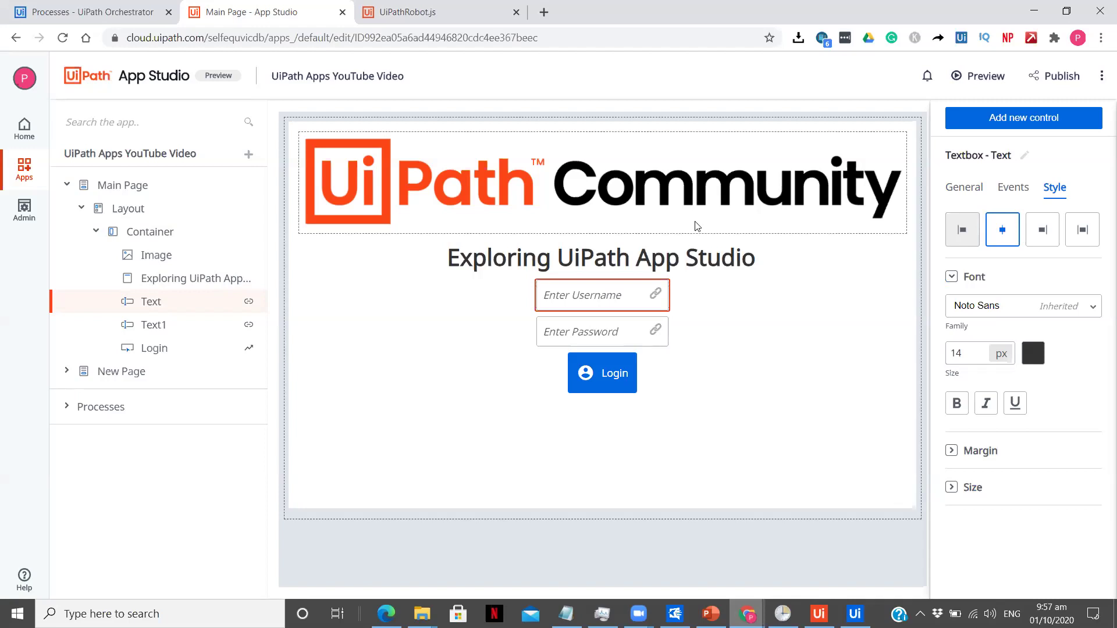
{"action": "left_click", "coordinate": [855, 614]}
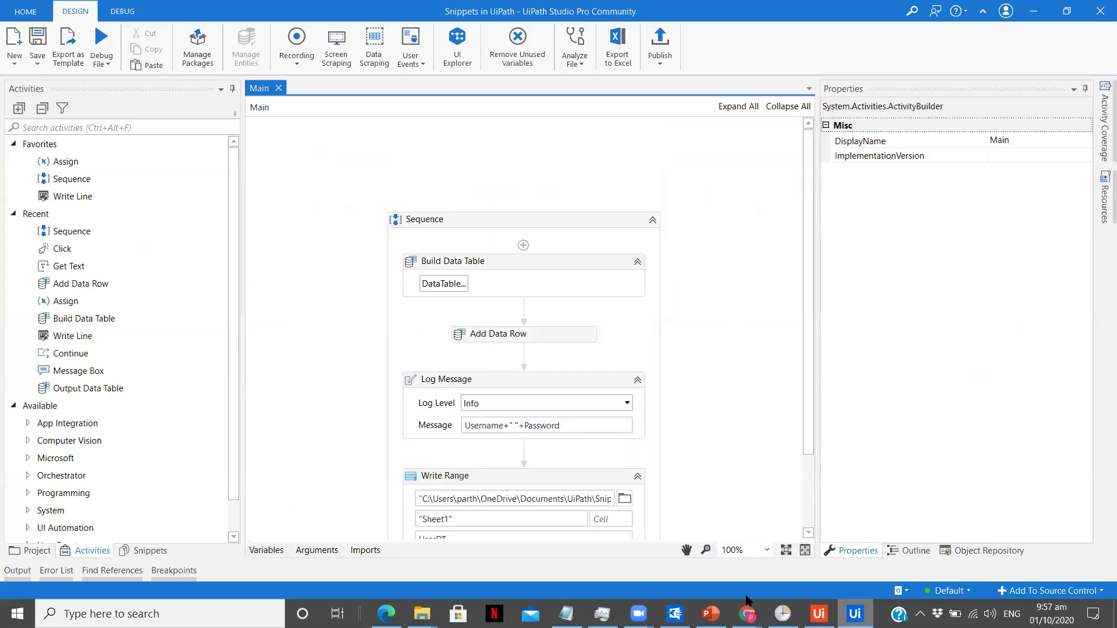
{"action": "mouse_move", "coordinate": [747, 611]}
{"action": "left_click", "coordinate": [790, 557]}
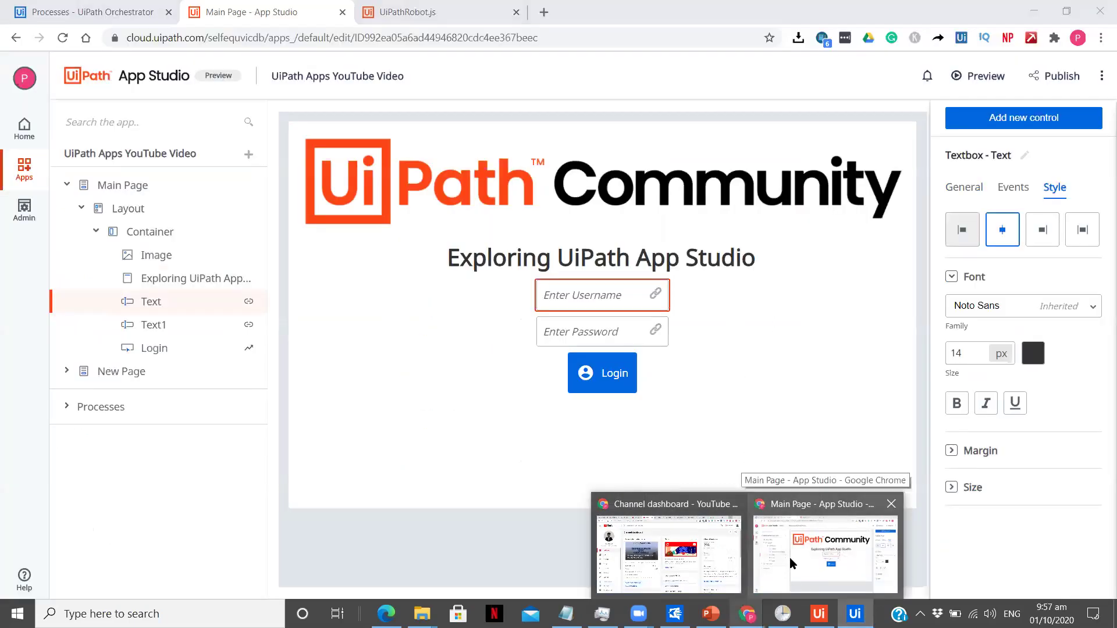
{"action": "left_click", "coordinate": [790, 562]}
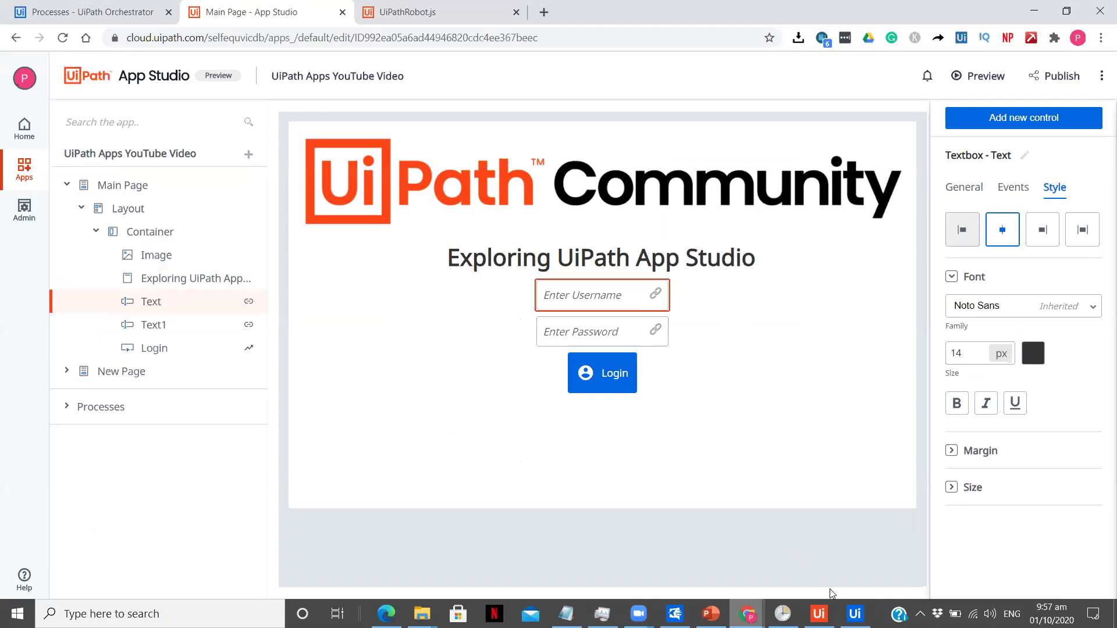
{"action": "left_click", "coordinate": [855, 611]}
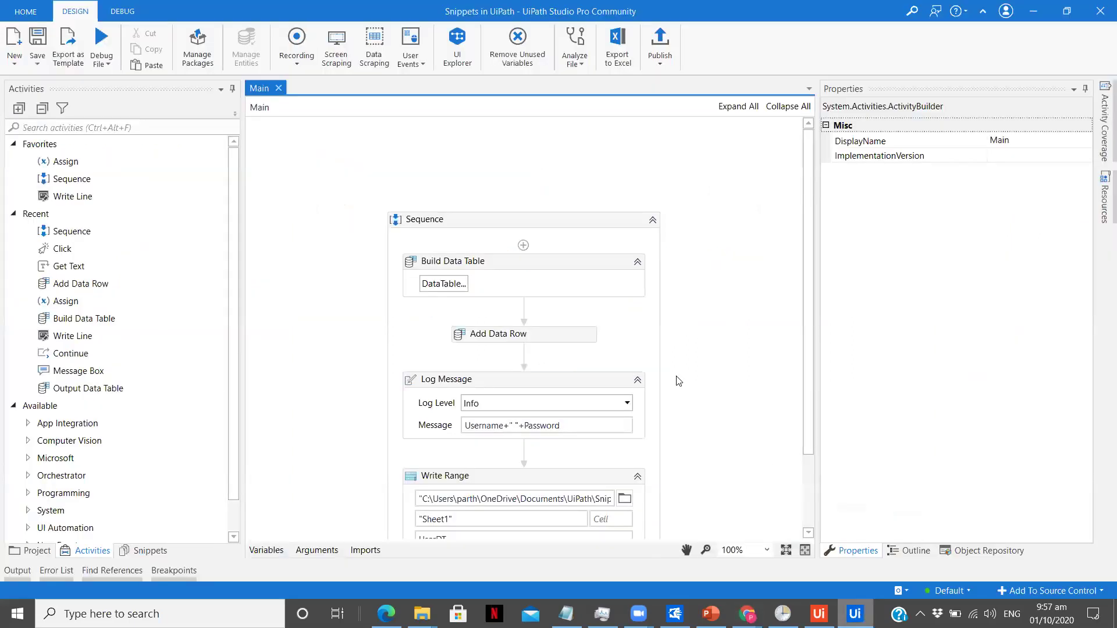
{"action": "left_click", "coordinate": [620, 268]}
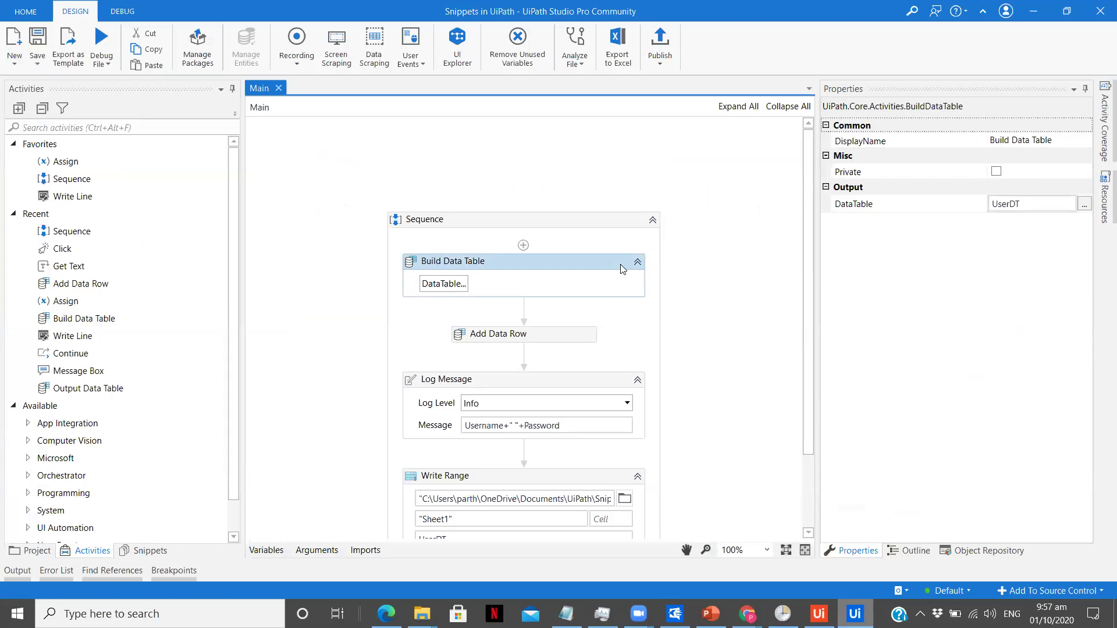
{"action": "left_click", "coordinate": [455, 289]}
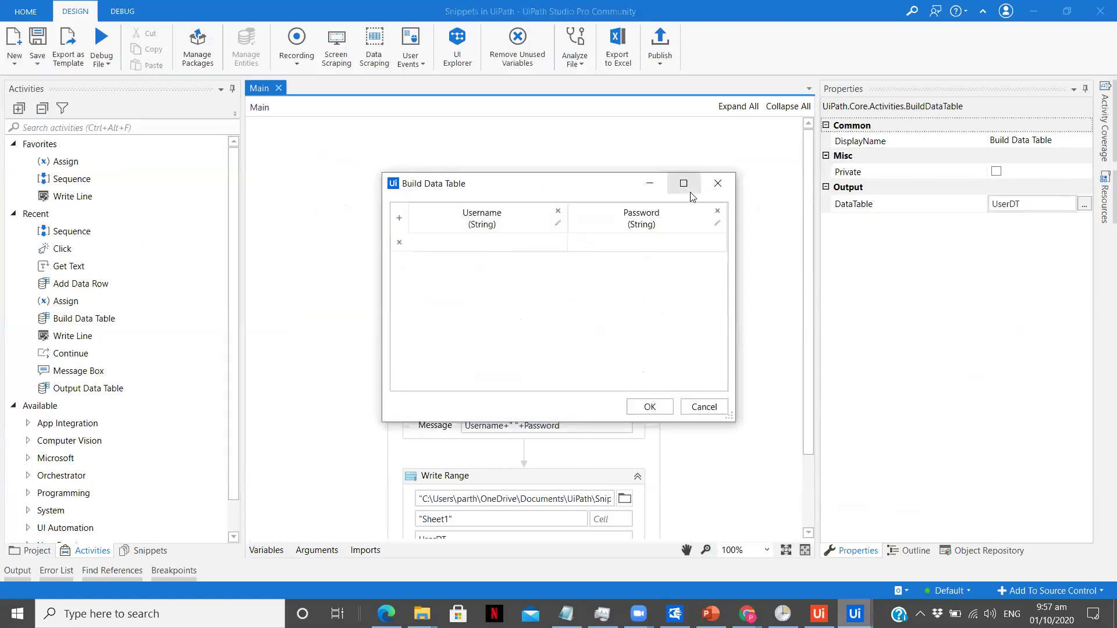
{"action": "left_click", "coordinate": [716, 185]}
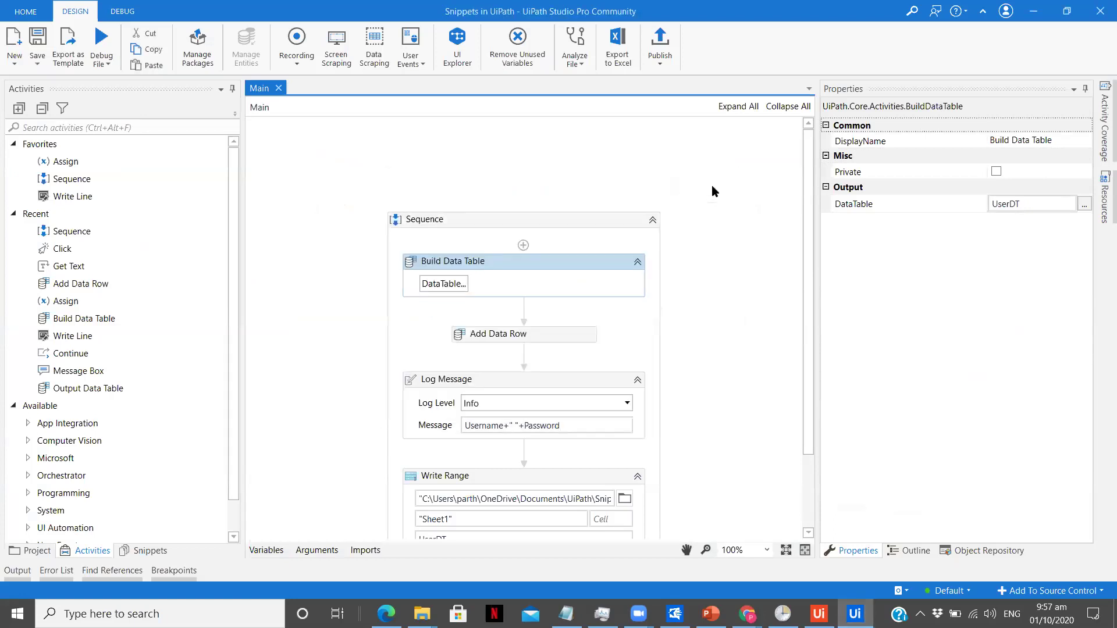
{"action": "left_click", "coordinate": [570, 344]}
{"action": "left_click", "coordinate": [319, 380]}
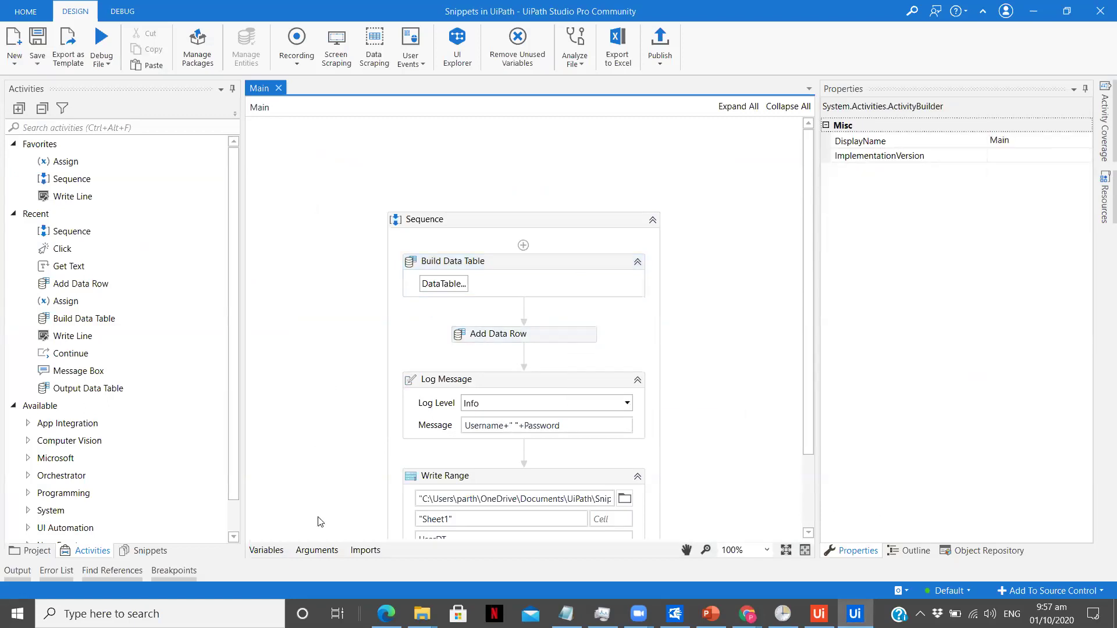
{"action": "left_click", "coordinate": [317, 550]}
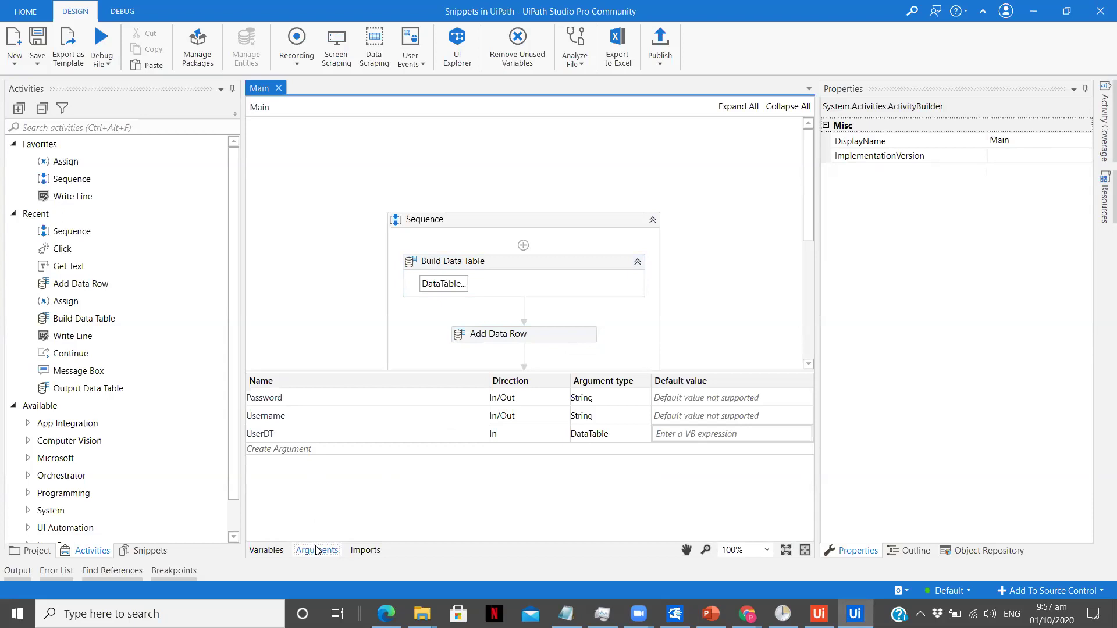
{"action": "left_click", "coordinate": [317, 550]}
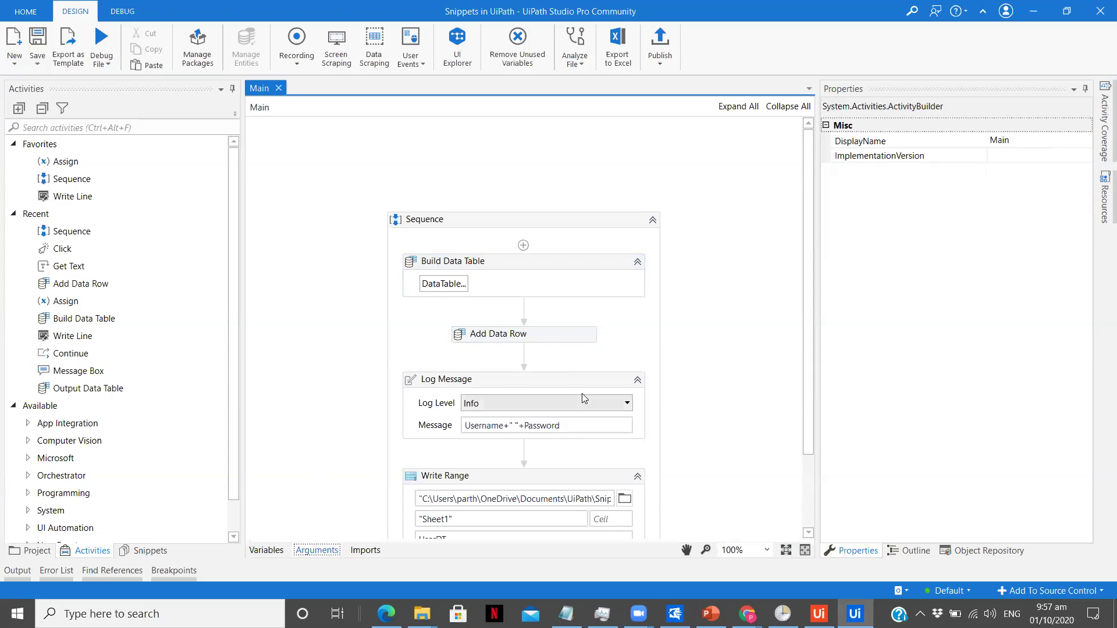
{"action": "left_click", "coordinate": [571, 339]}
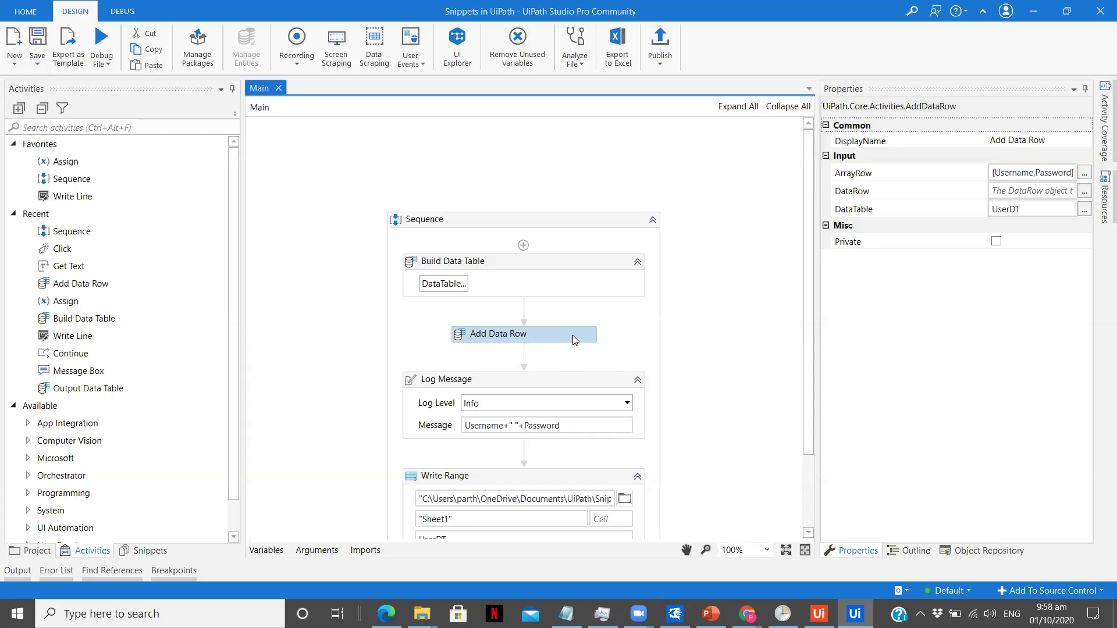
{"action": "left_click", "coordinate": [482, 384]}
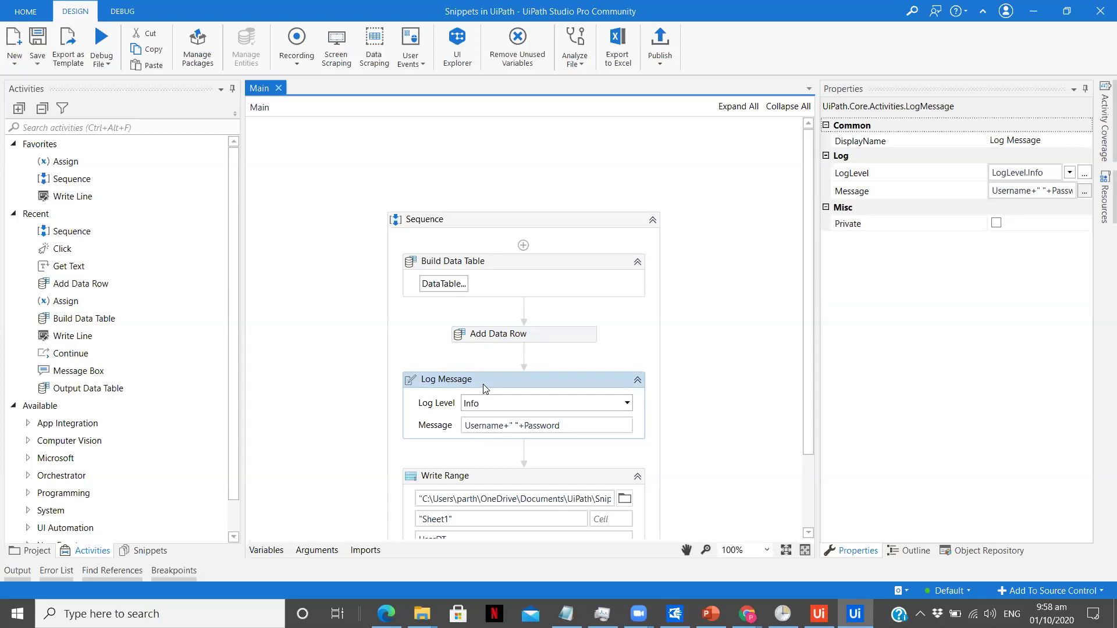
{"action": "scroll", "coordinate": [483, 384], "scroll_direction": "down", "scroll_amount": 3}
{"action": "left_click", "coordinate": [484, 388]}
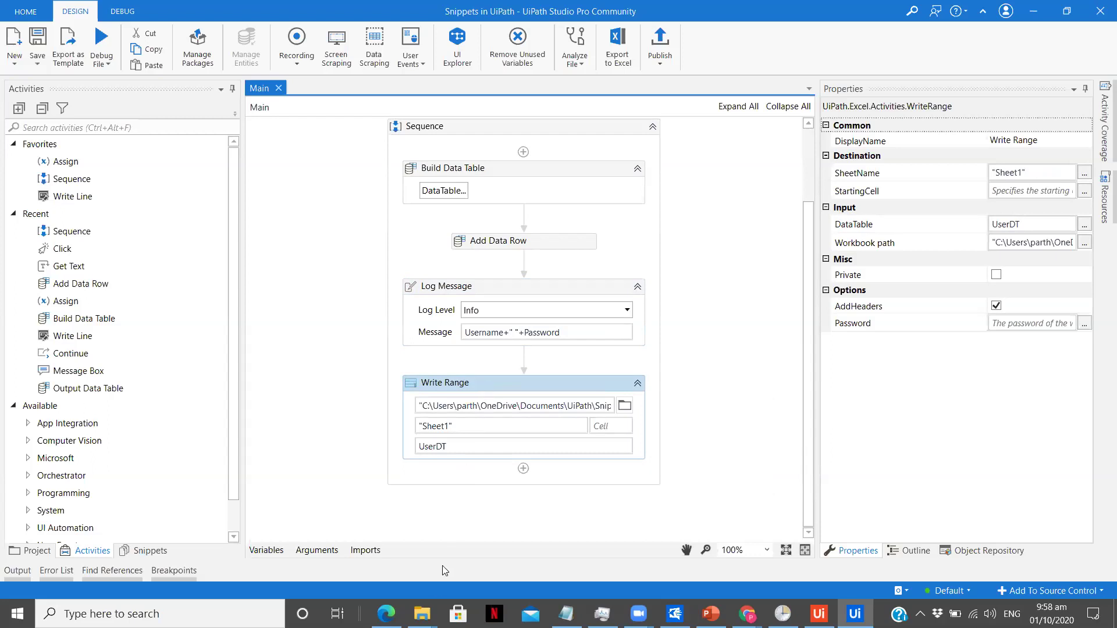
Step: Delete the UserDetails workbook from the Snippets in UiPath folder and return to Studio
{"action": "mouse_move", "coordinate": [422, 614]}
{"action": "left_click", "coordinate": [463, 581]}
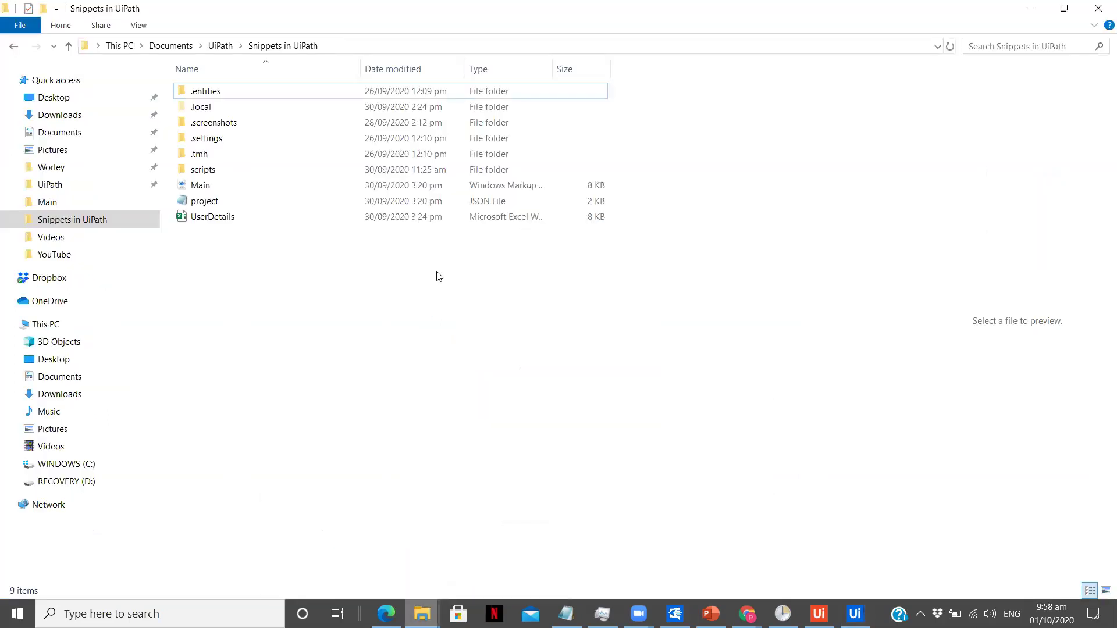
{"action": "left_click", "coordinate": [426, 223]}
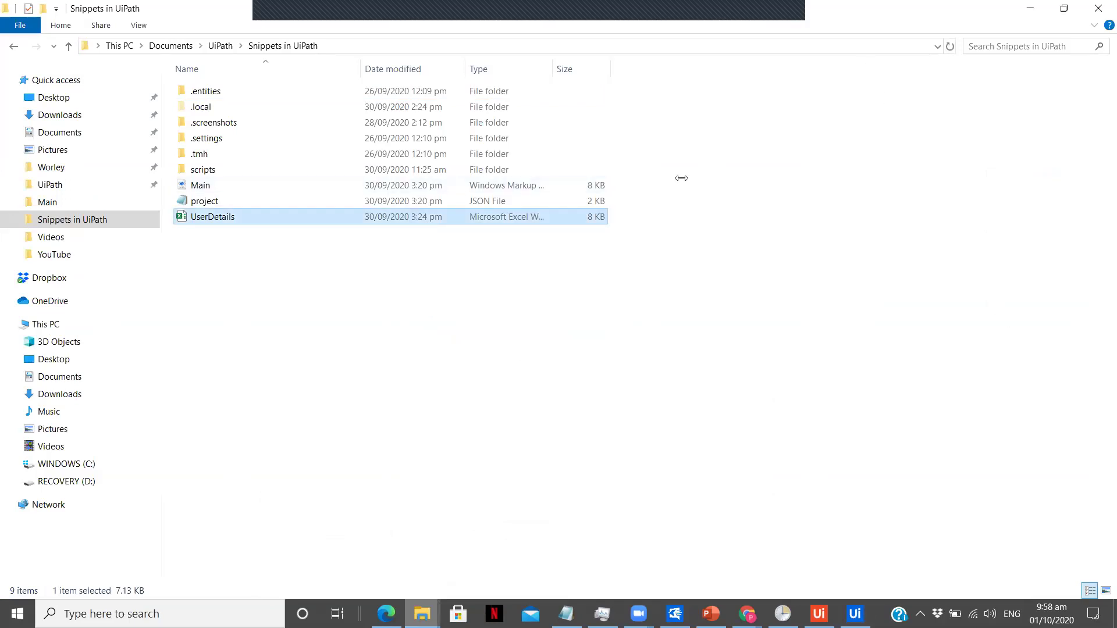
{"action": "left_click", "coordinate": [478, 250]}
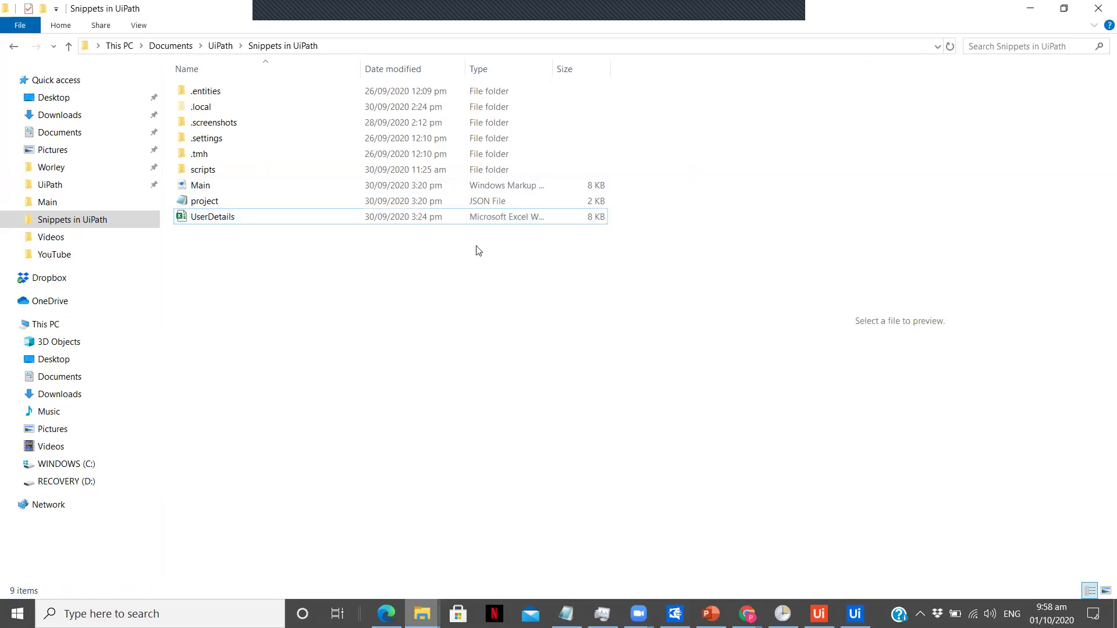
{"action": "left_click", "coordinate": [460, 214]}
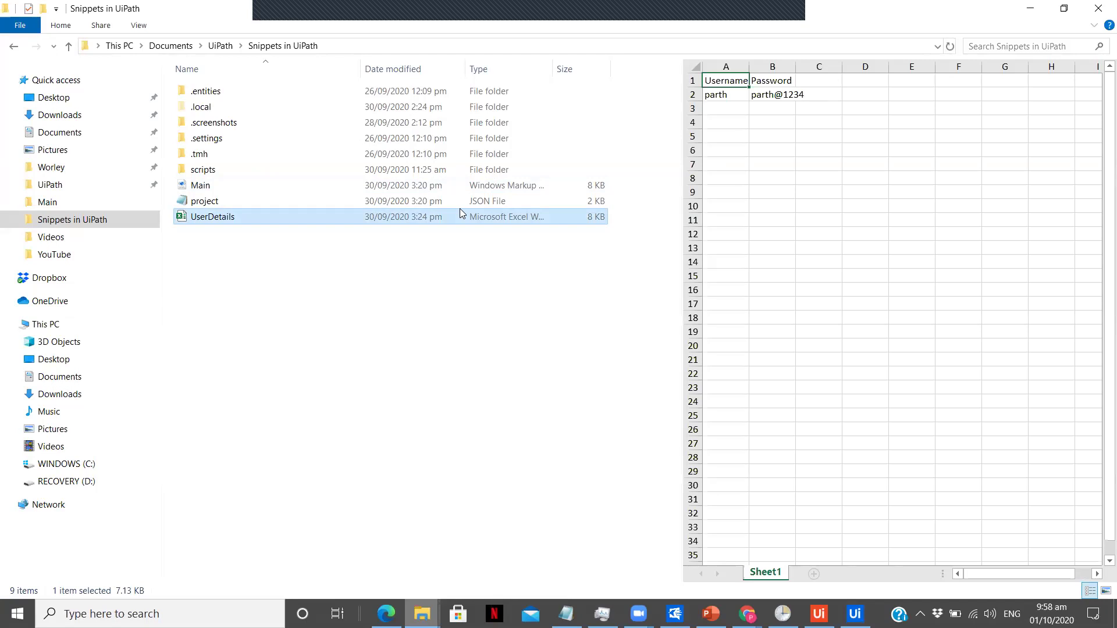
{"action": "left_click", "coordinate": [415, 274]}
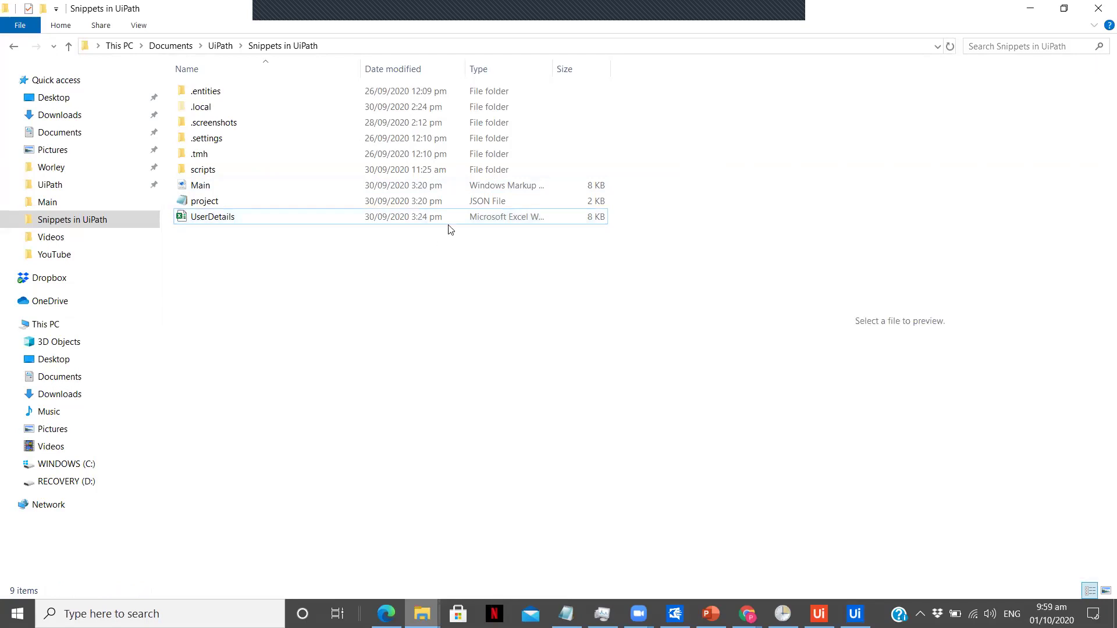
{"action": "left_click", "coordinate": [451, 222]}
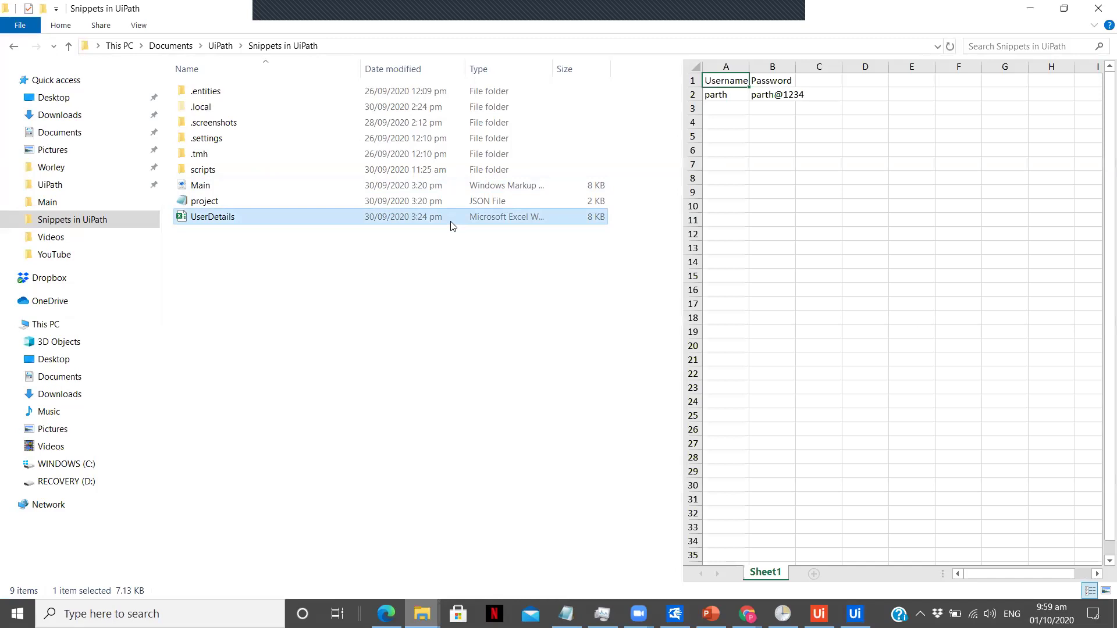
{"action": "key", "text": "Delete"}
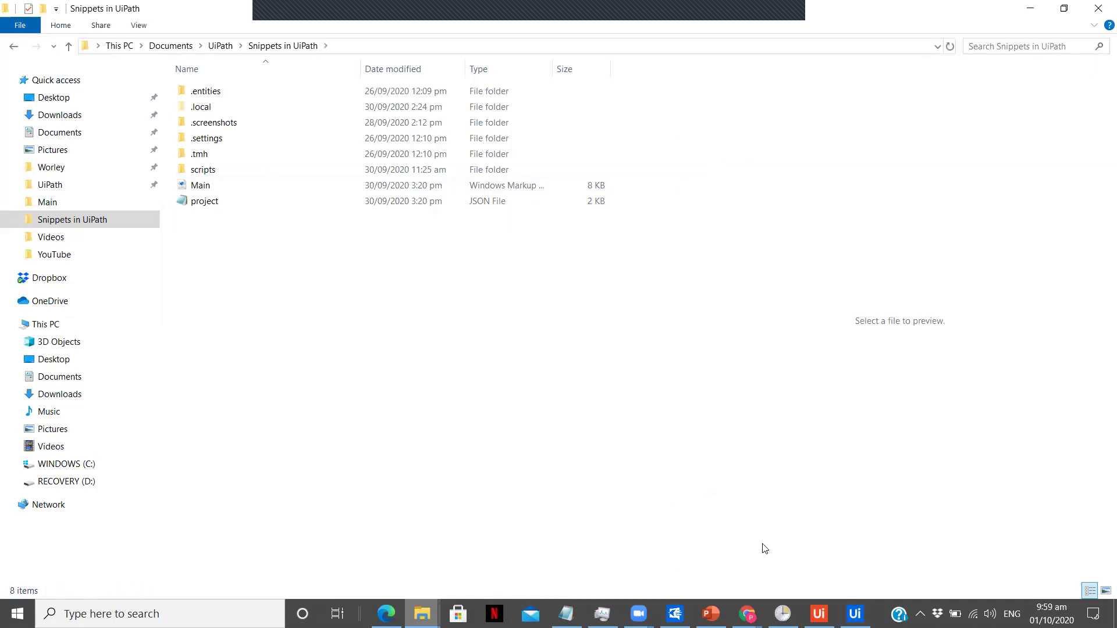
{"action": "left_click", "coordinate": [843, 613]}
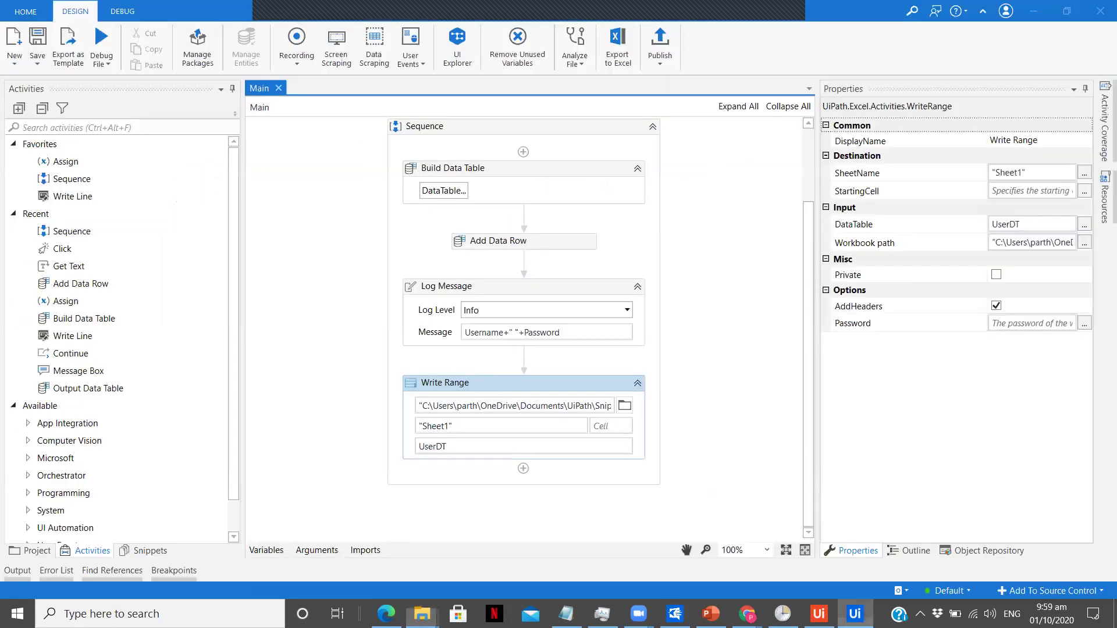
Step: Deselect the workflow activities and bring up UiPath Assistant with the Snippets.in.UiPath_UiPathApps process
{"action": "left_click", "coordinate": [741, 418]}
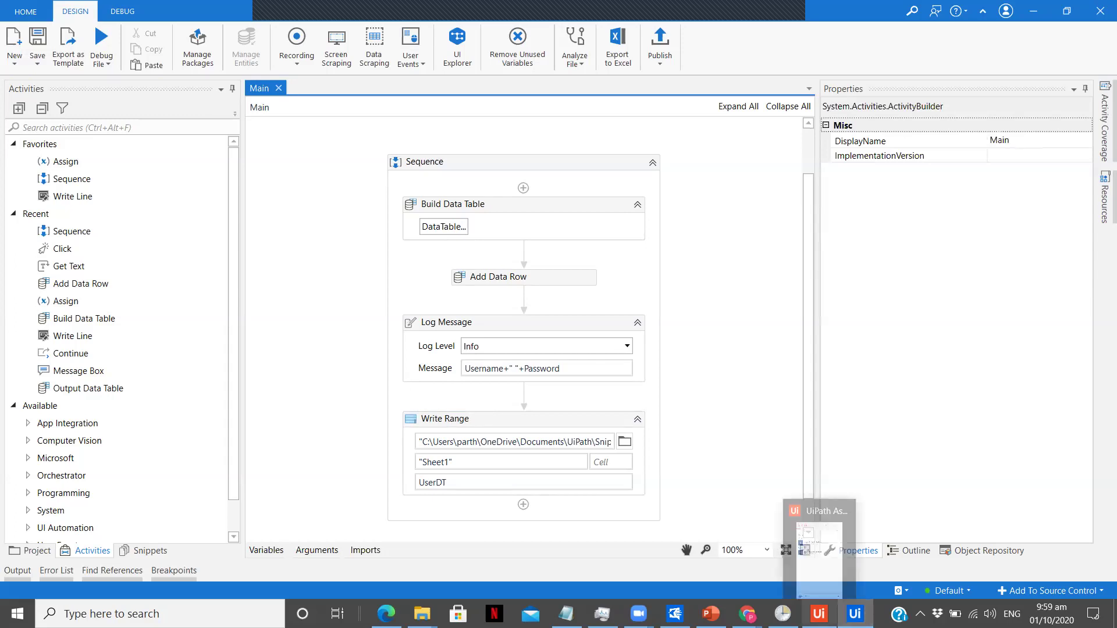
{"action": "left_click", "coordinate": [819, 614]}
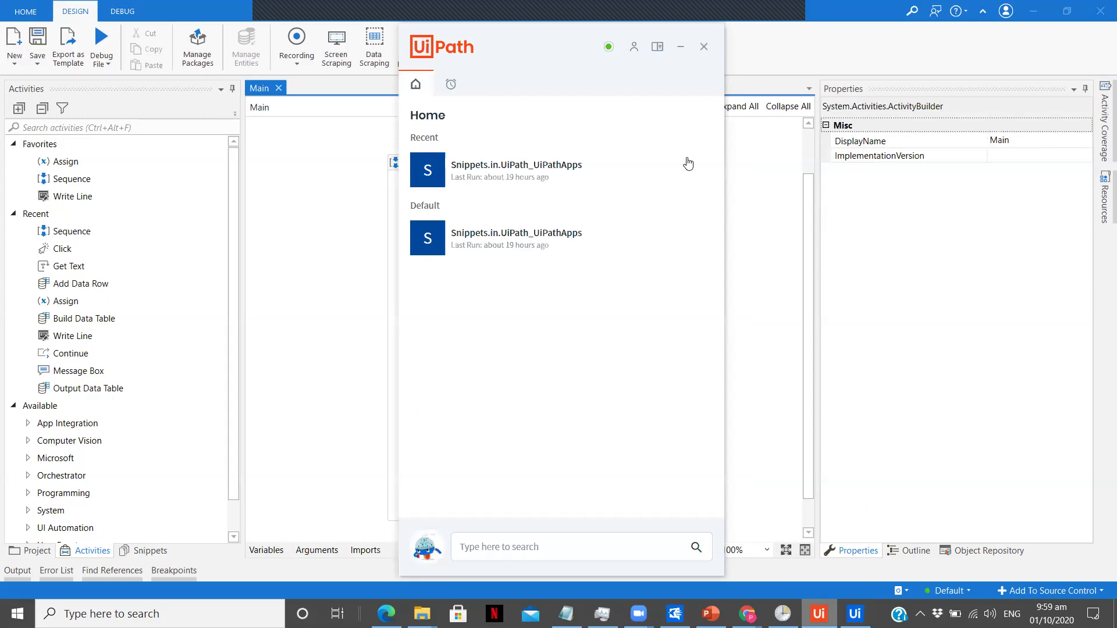
Step: In Assistant Preferences, check the Orchestrator settings to confirm the robot is connected and licensed
{"action": "left_click", "coordinate": [635, 51]}
{"action": "left_click", "coordinate": [636, 70]}
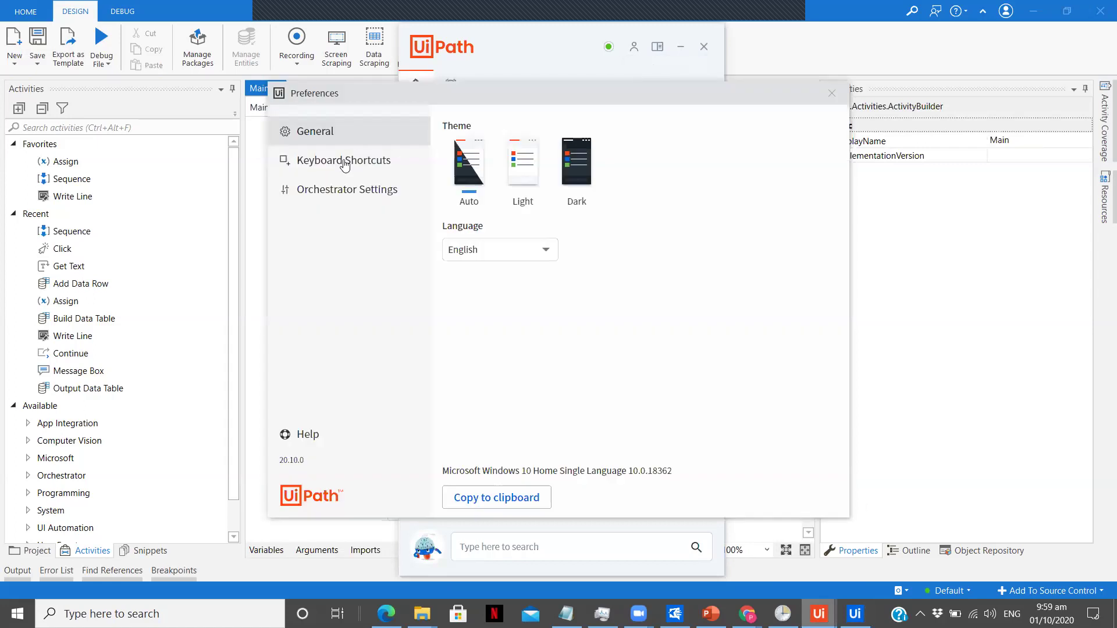
{"action": "left_click", "coordinate": [342, 186]}
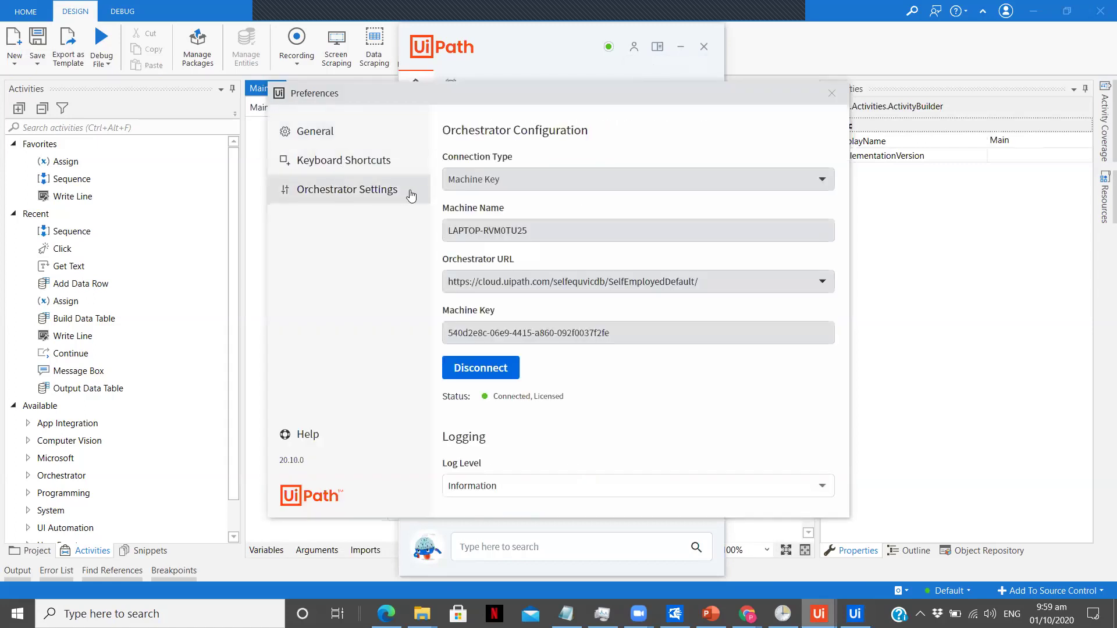
{"action": "left_click", "coordinate": [359, 143]}
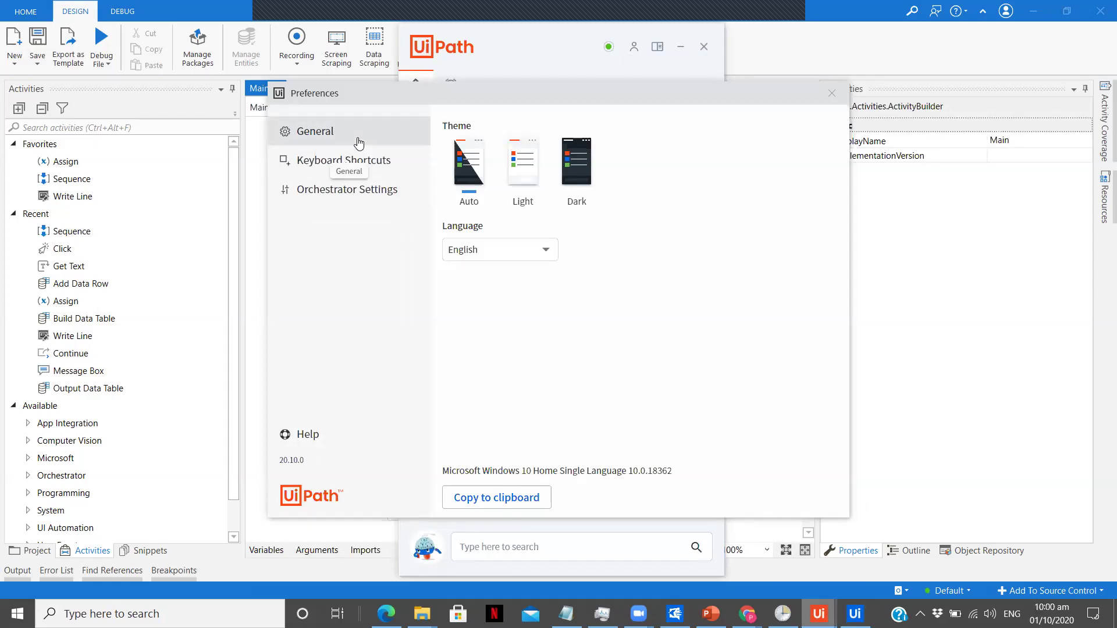
{"action": "left_click", "coordinate": [360, 192]}
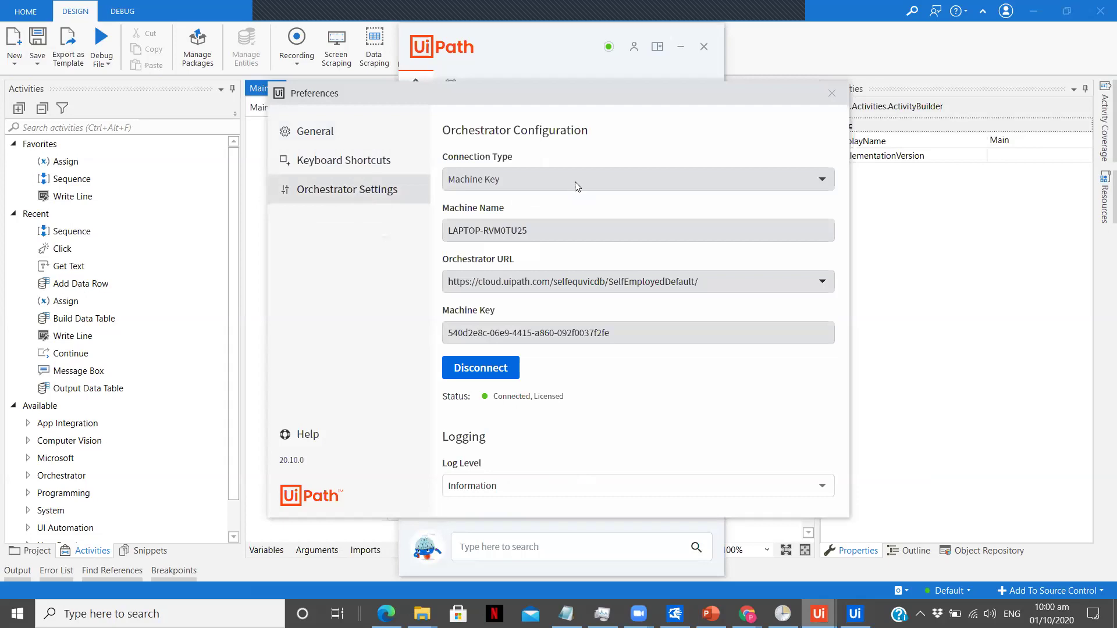
{"action": "left_click", "coordinate": [350, 148]}
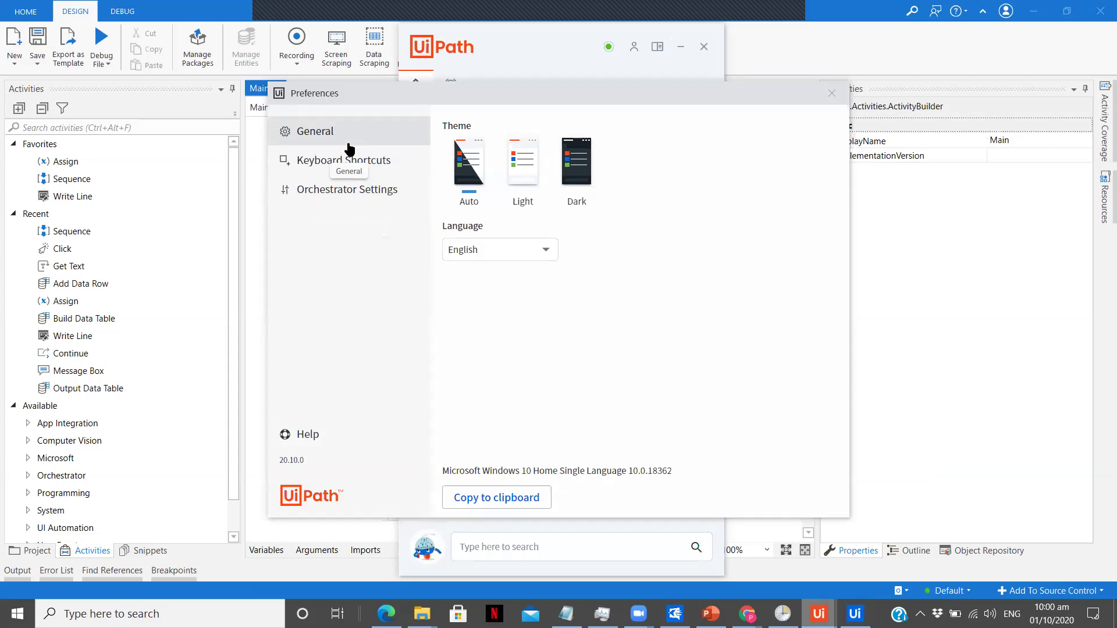
Step: Close Preferences and minimize the Assistant panel to reveal Studio's Main workflow
{"action": "left_click", "coordinate": [832, 93]}
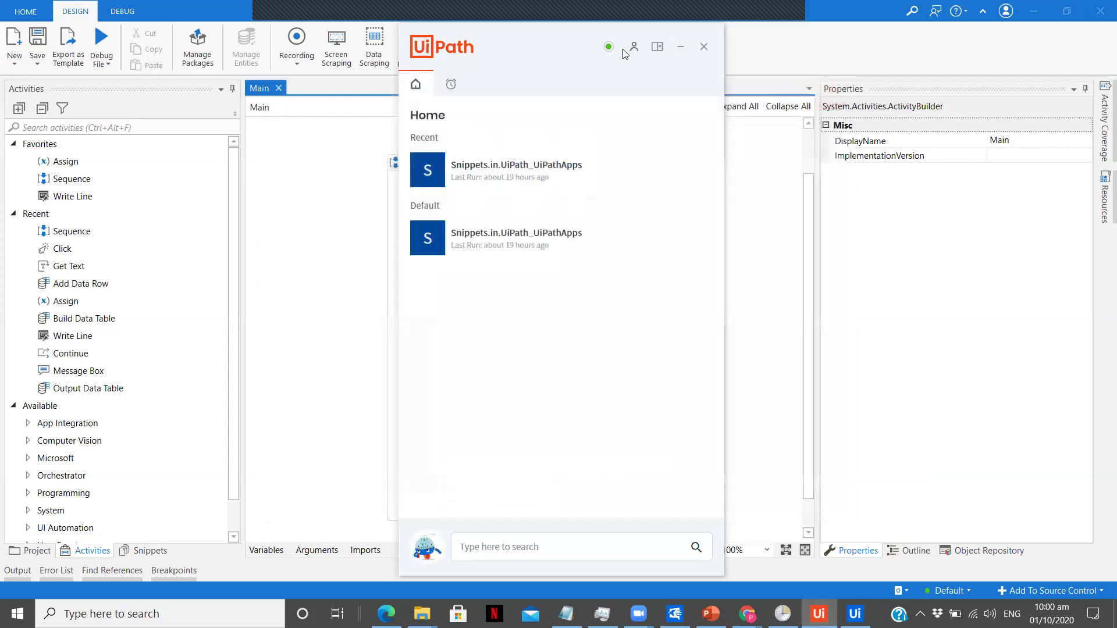
{"action": "mouse_move", "coordinate": [609, 51]}
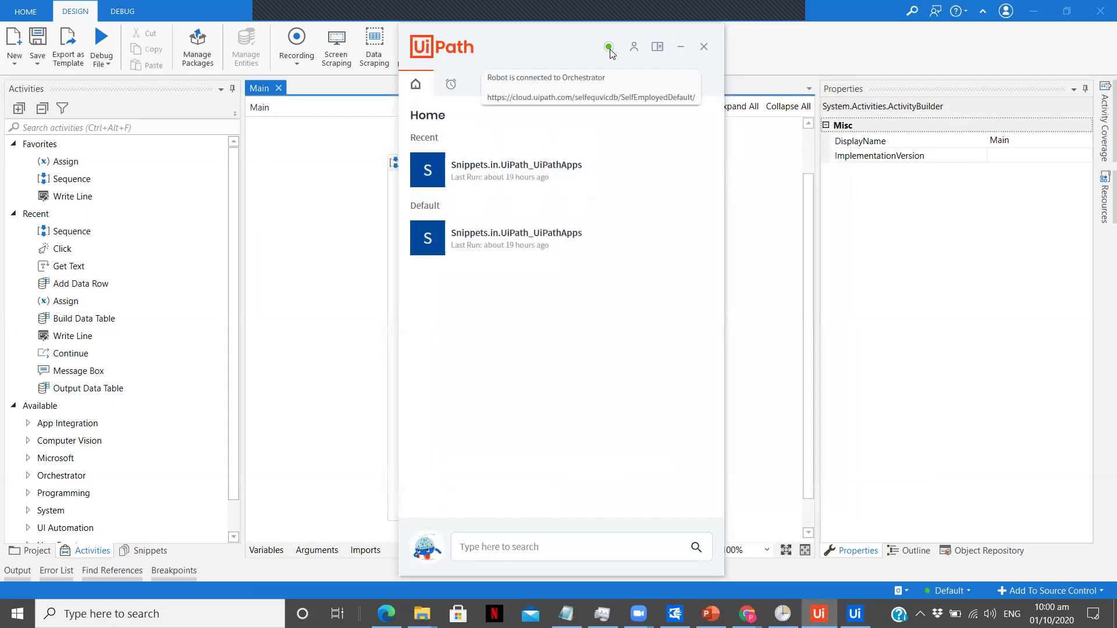
{"action": "left_click", "coordinate": [682, 50]}
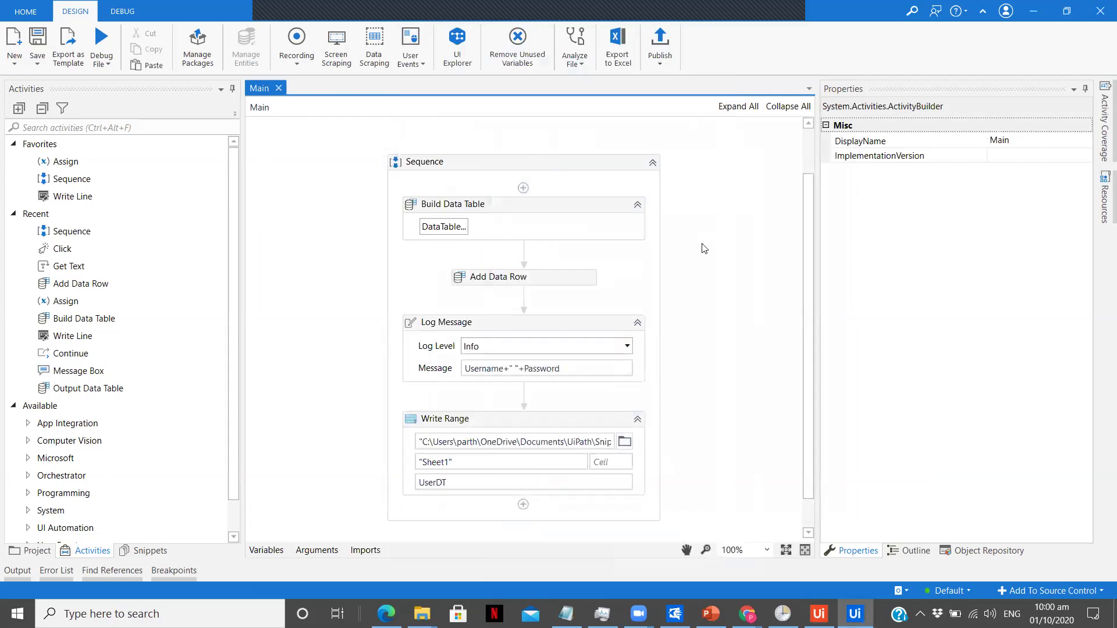
Step: Select the Sequence and start publishing Snippets.in.UiPath as version 1.0.14
{"action": "left_click", "coordinate": [614, 167]}
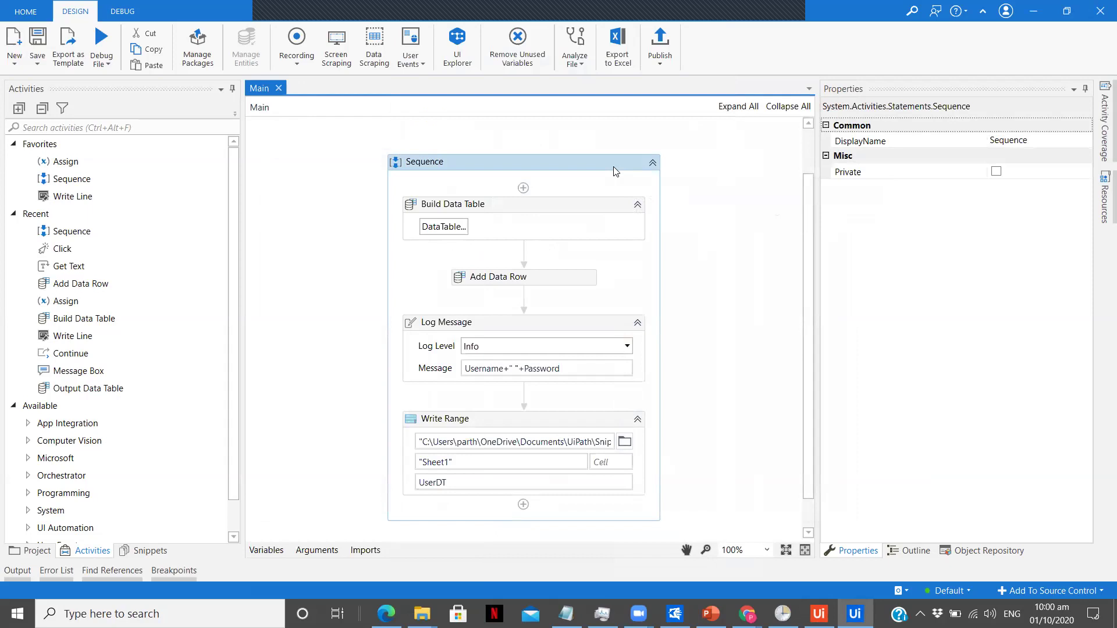
{"action": "left_click", "coordinate": [658, 48]}
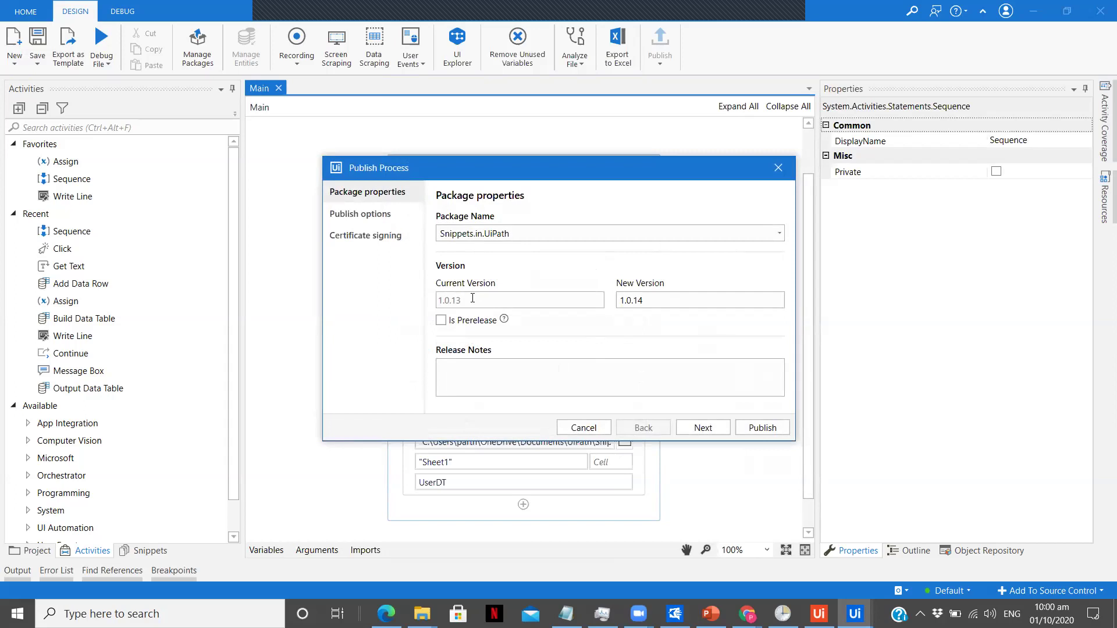
Step: Review the Publish options and Certificate signing pages, then cancel without publishing
{"action": "left_click", "coordinate": [682, 429]}
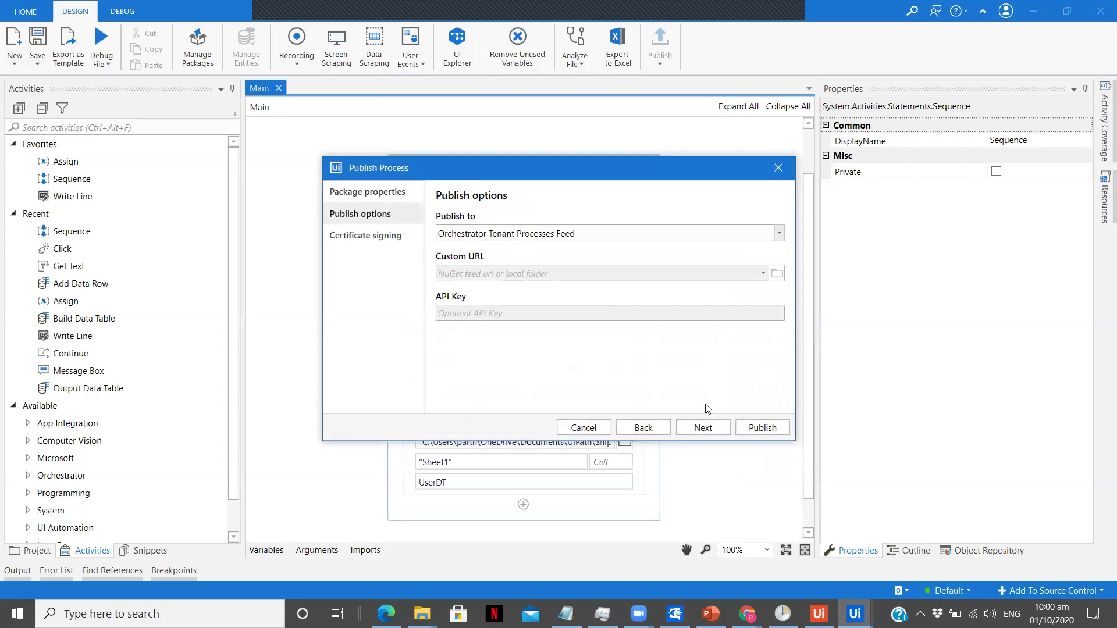
{"action": "left_click", "coordinate": [693, 430]}
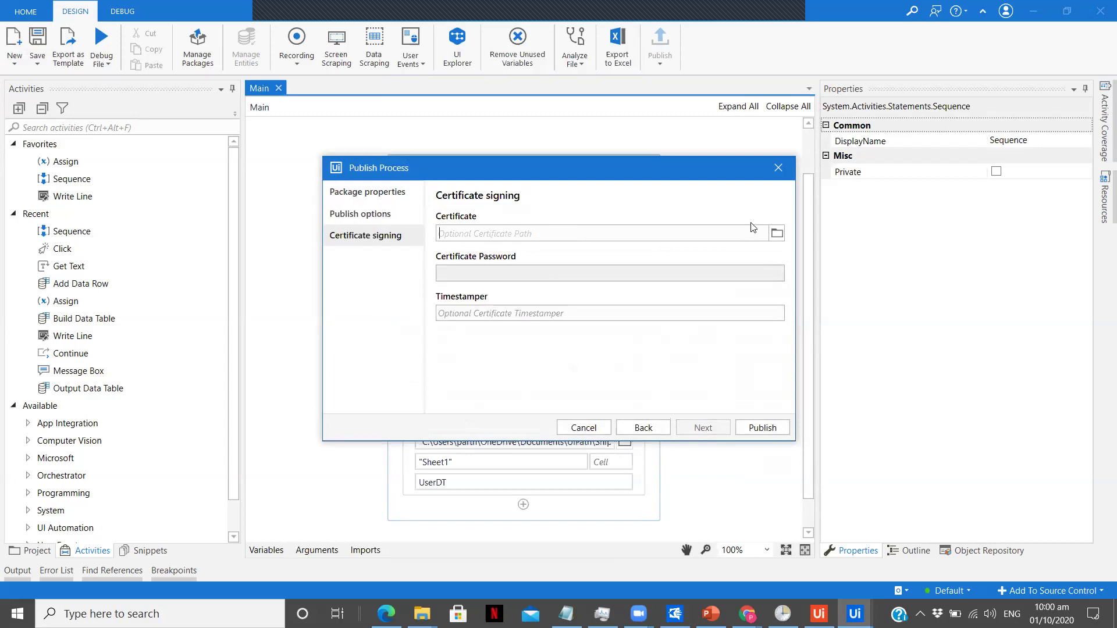
{"action": "left_click", "coordinate": [778, 170]}
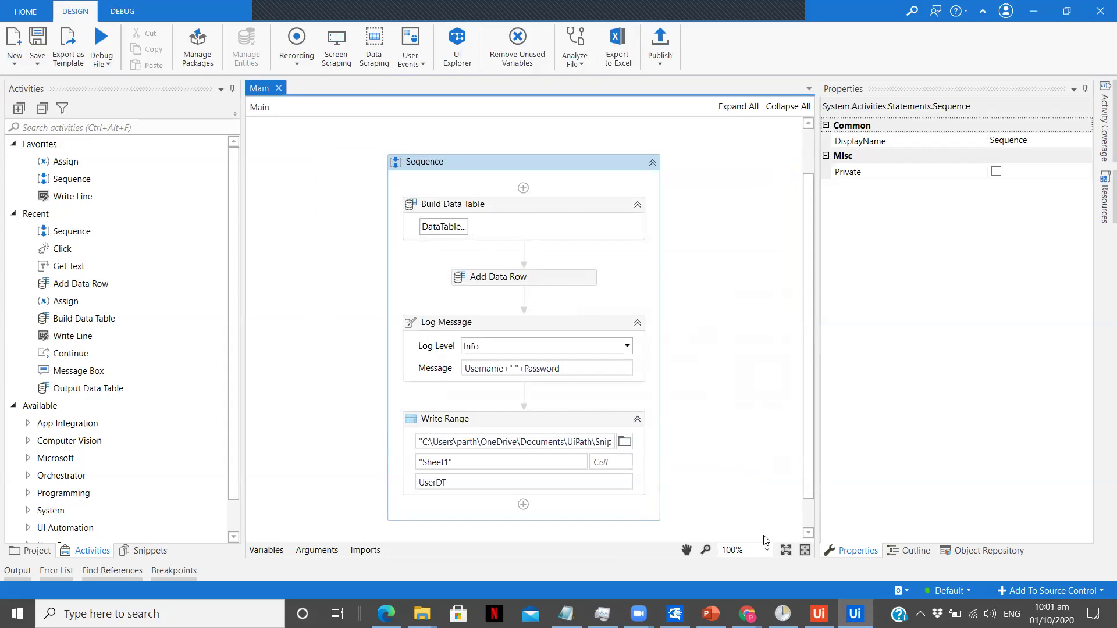
Step: Reload Orchestrator's Processes page to confirm Snippets.in.UiPath_UiPathApps is at version 1.0.13
{"action": "mouse_move", "coordinate": [748, 597]}
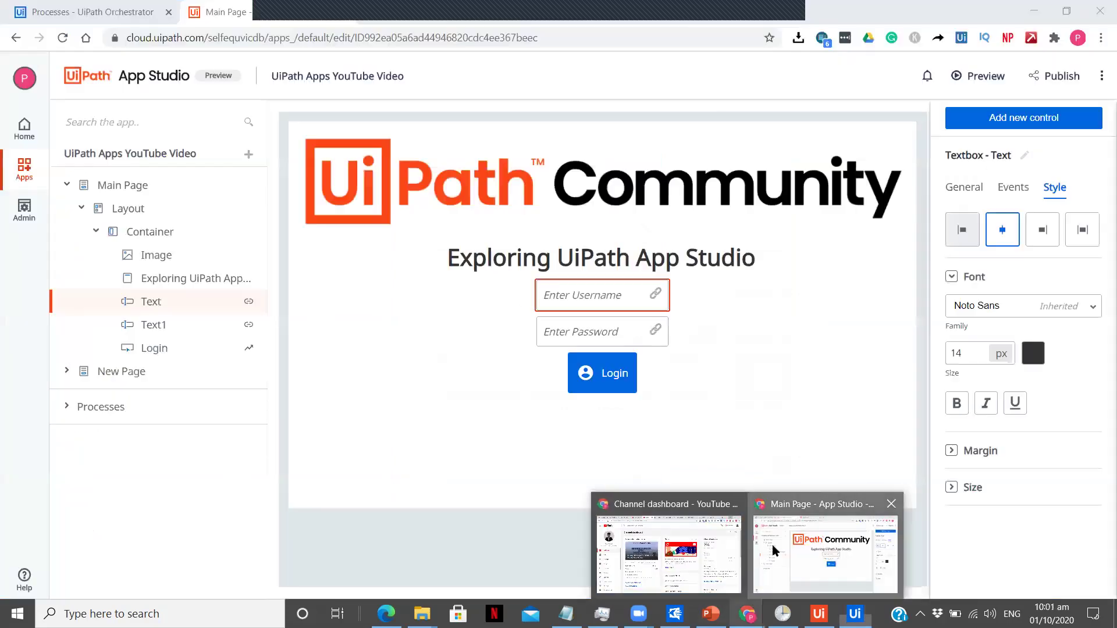
{"action": "left_click", "coordinate": [773, 551]}
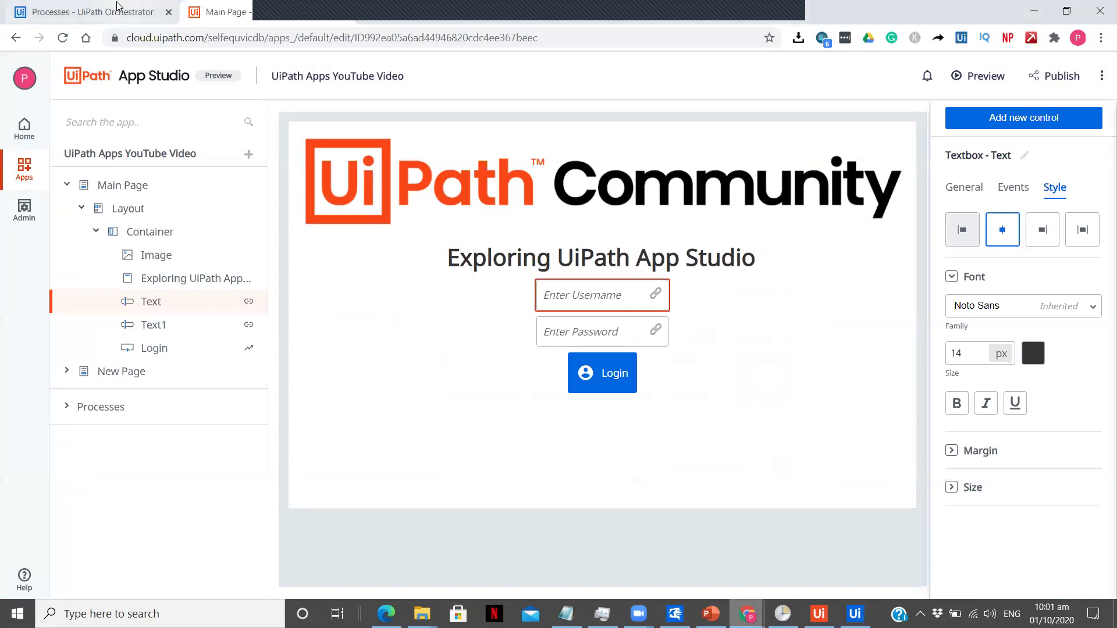
{"action": "left_click", "coordinate": [116, 6]}
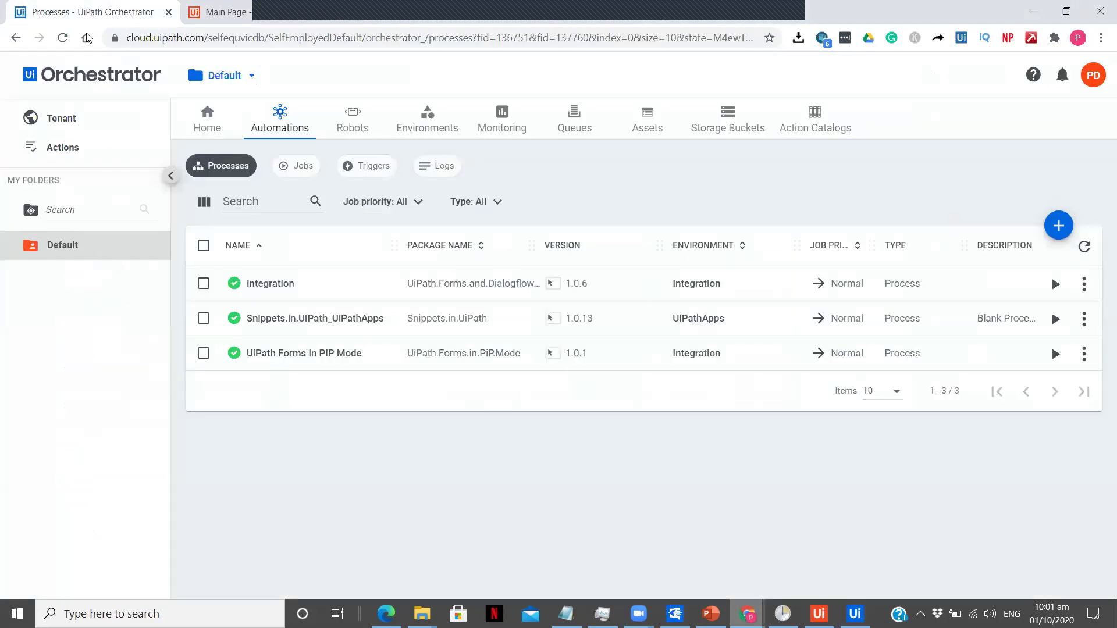
{"action": "left_click", "coordinate": [62, 38]}
Step: Read the UiPathRobot.js page down to Direct Download, then bring up the Snippets in UiPath folder
{"action": "left_click", "coordinate": [375, 17]}
{"action": "left_click", "coordinate": [116, 184]}
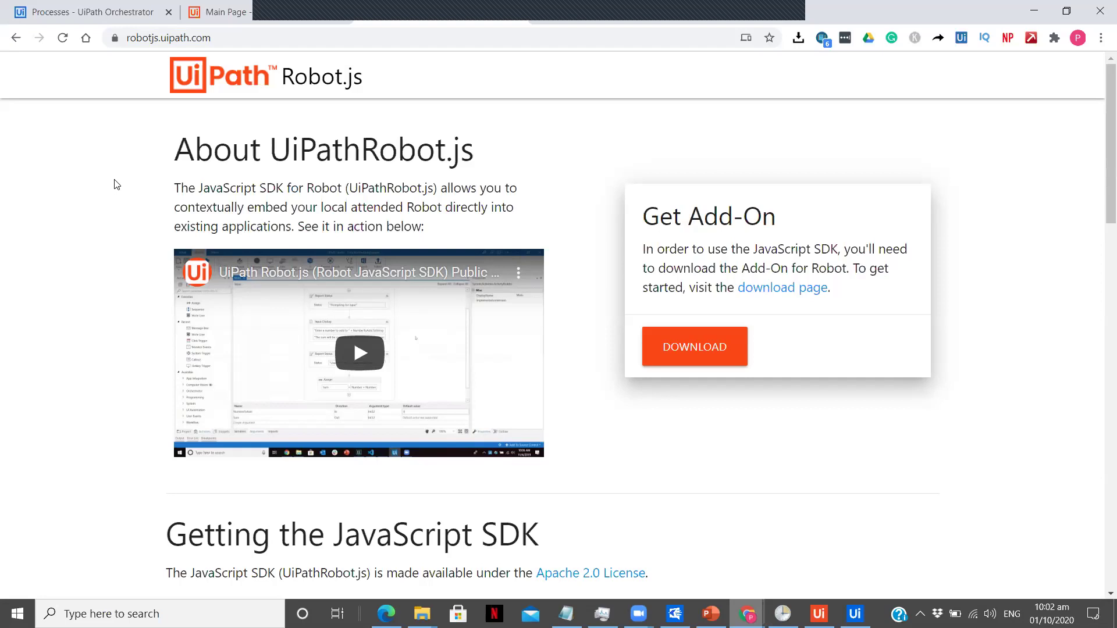
{"action": "scroll", "coordinate": [116, 185], "scroll_direction": "down", "scroll_amount": 6}
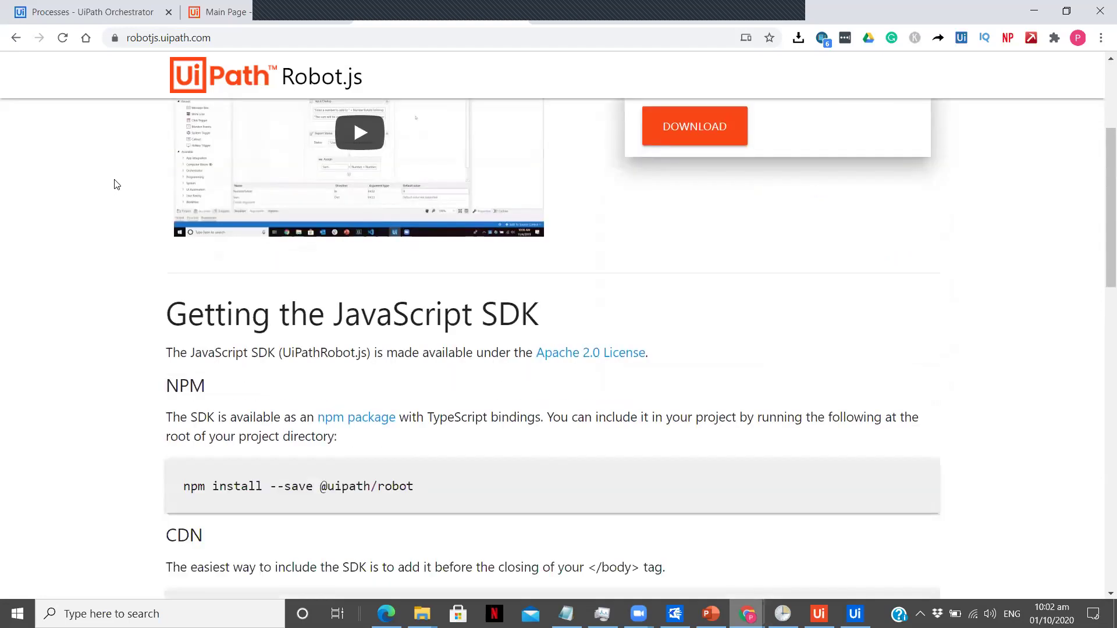
{"action": "scroll", "coordinate": [116, 184], "scroll_direction": "down", "scroll_amount": 3}
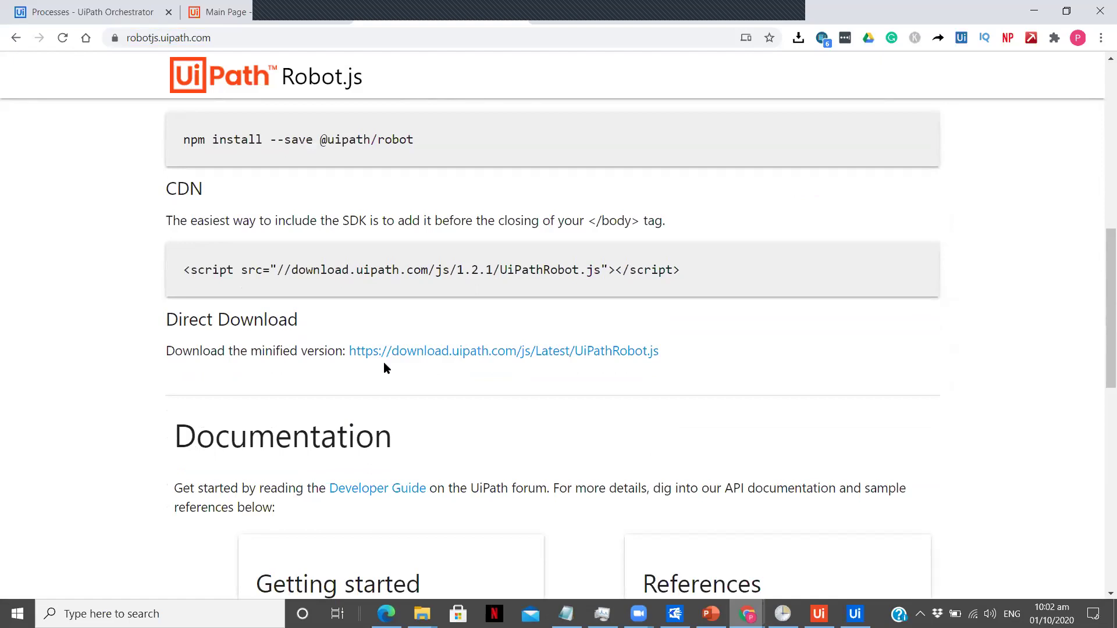
{"action": "mouse_move", "coordinate": [422, 611]}
{"action": "left_click", "coordinate": [457, 593]}
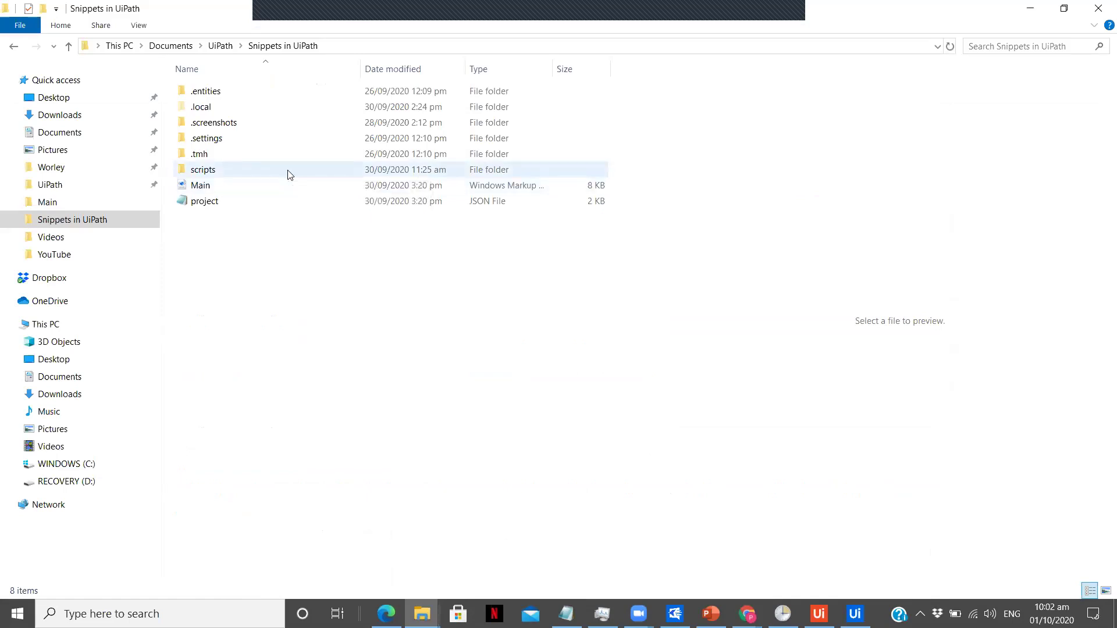
{"action": "left_click", "coordinate": [289, 175]}
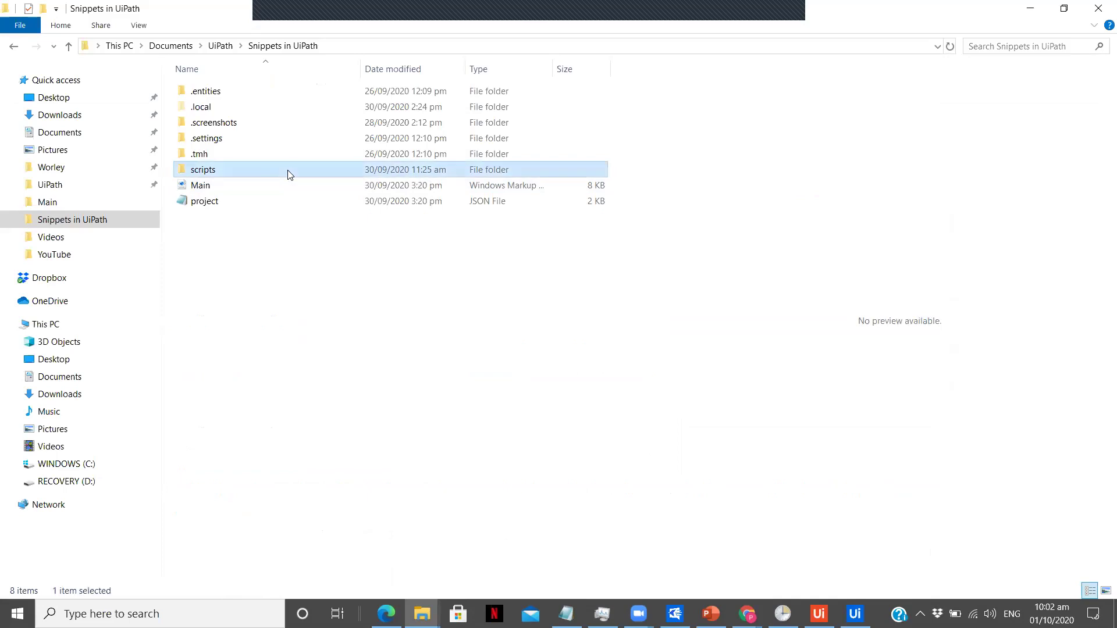
{"action": "double_click", "coordinate": [289, 175]}
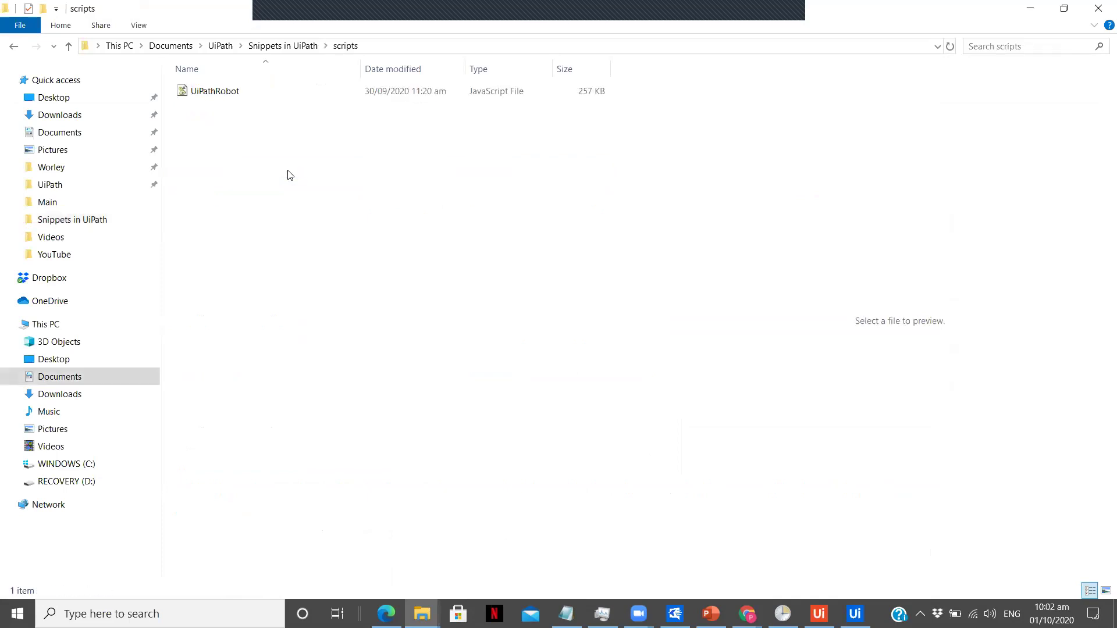
{"action": "key", "text": "alt+Left"}
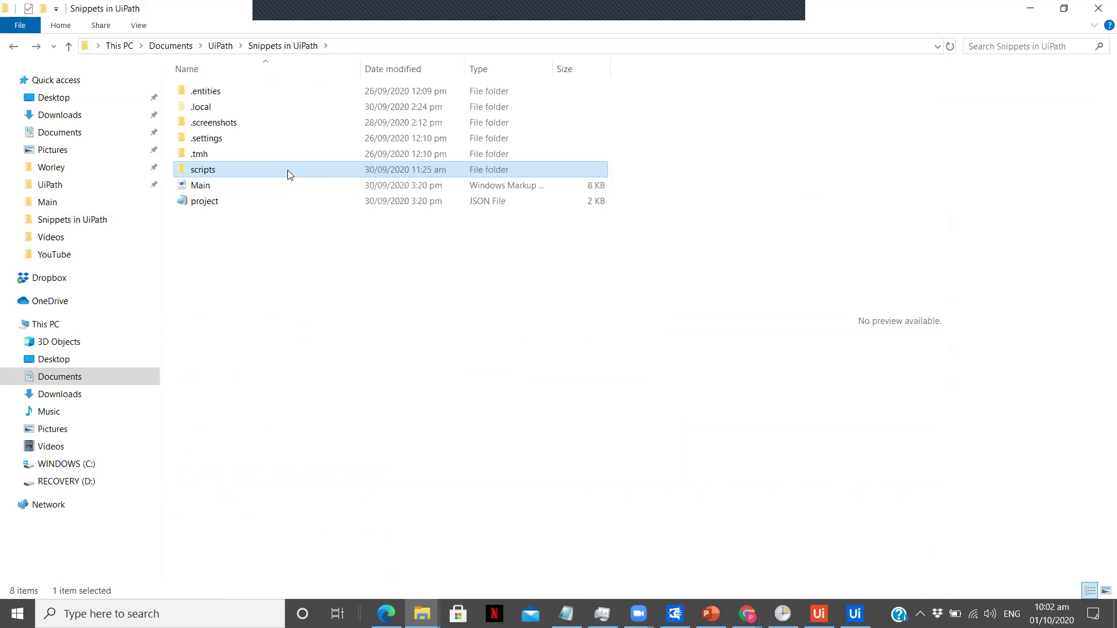
{"action": "left_click", "coordinate": [279, 319]}
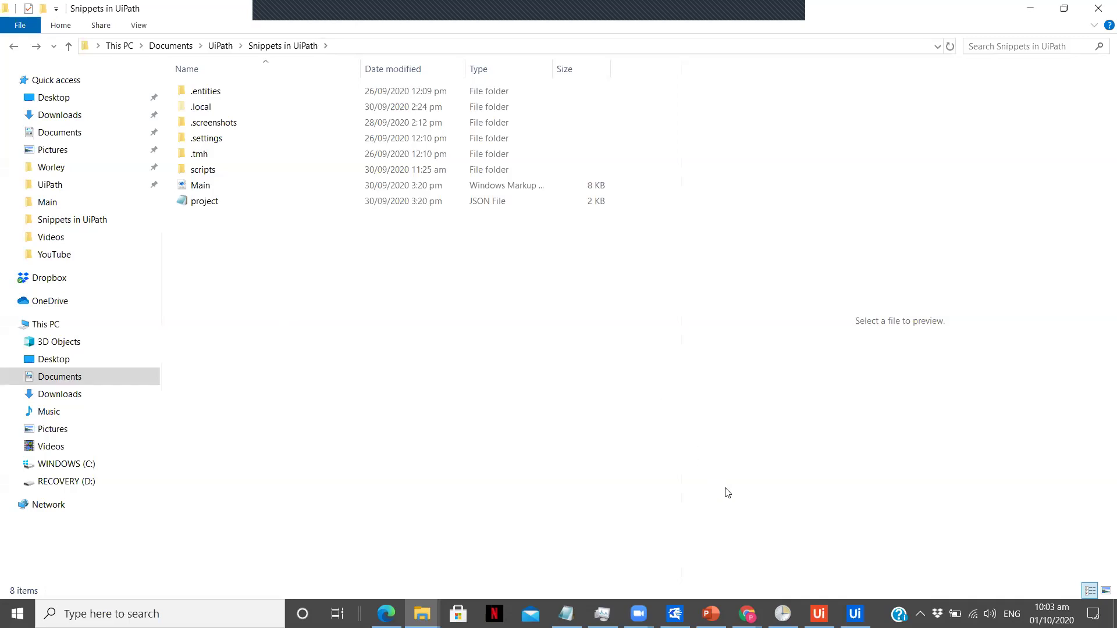
{"action": "left_click", "coordinate": [783, 612]}
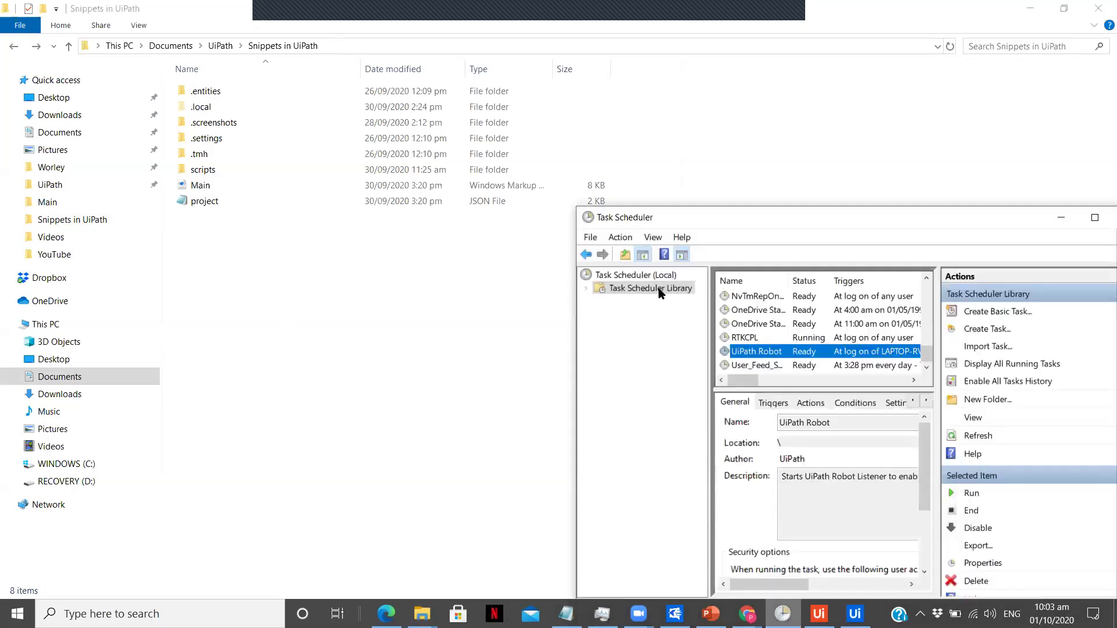
{"action": "right_click", "coordinate": [798, 353]}
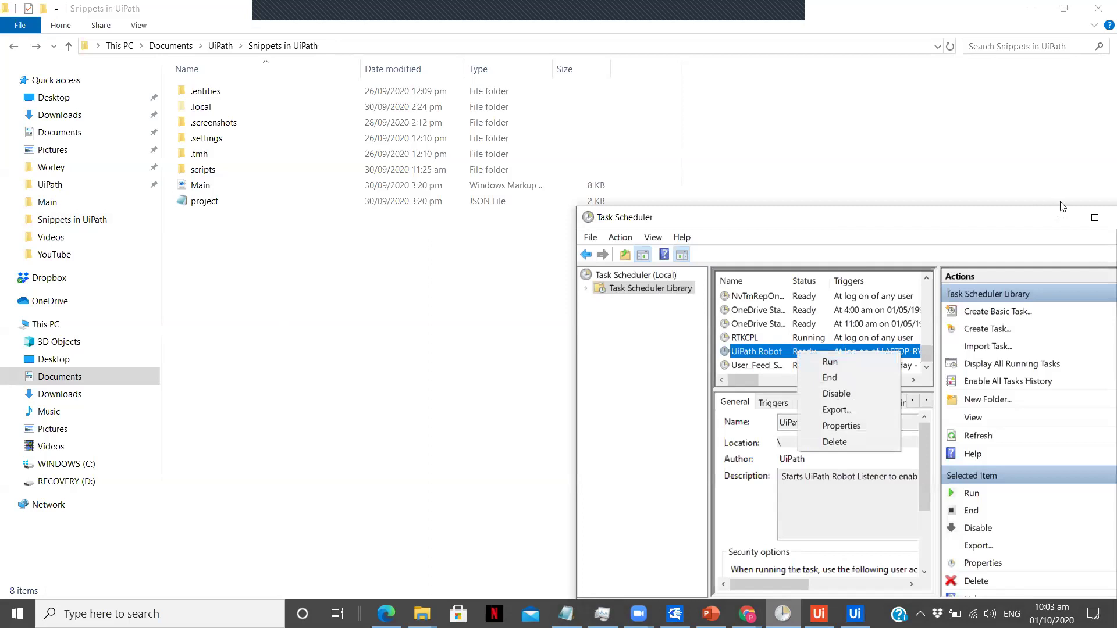
{"action": "left_click", "coordinate": [1061, 217]}
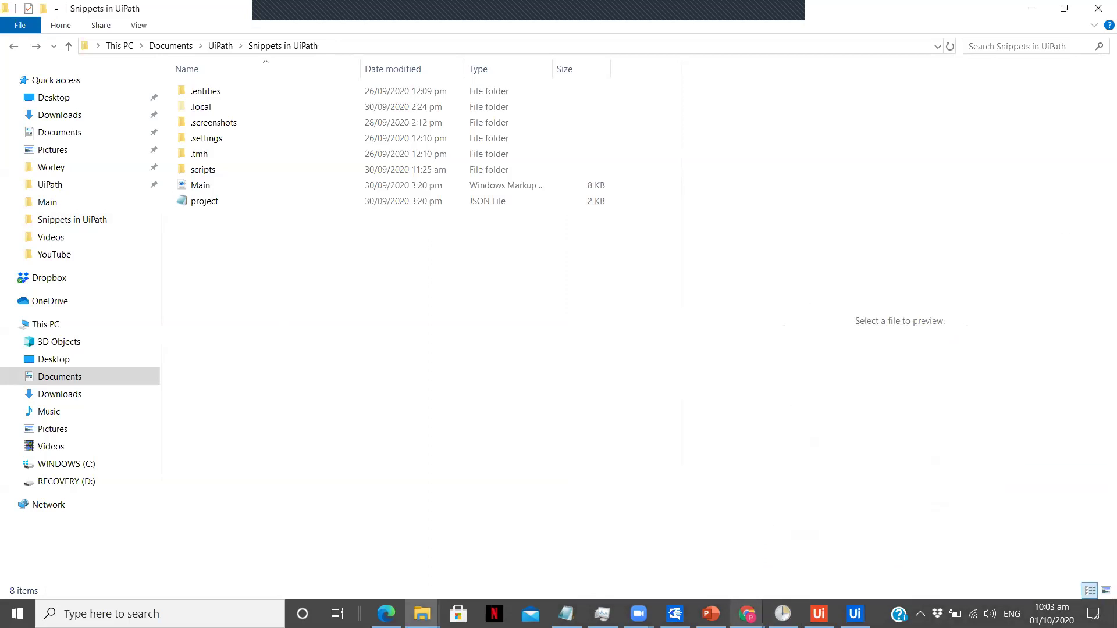
Step: Return to Chrome and show the UiPath Apps YouTube Video app's Main Page login form
{"action": "mouse_move", "coordinate": [747, 613]}
{"action": "left_click", "coordinate": [825, 556]}
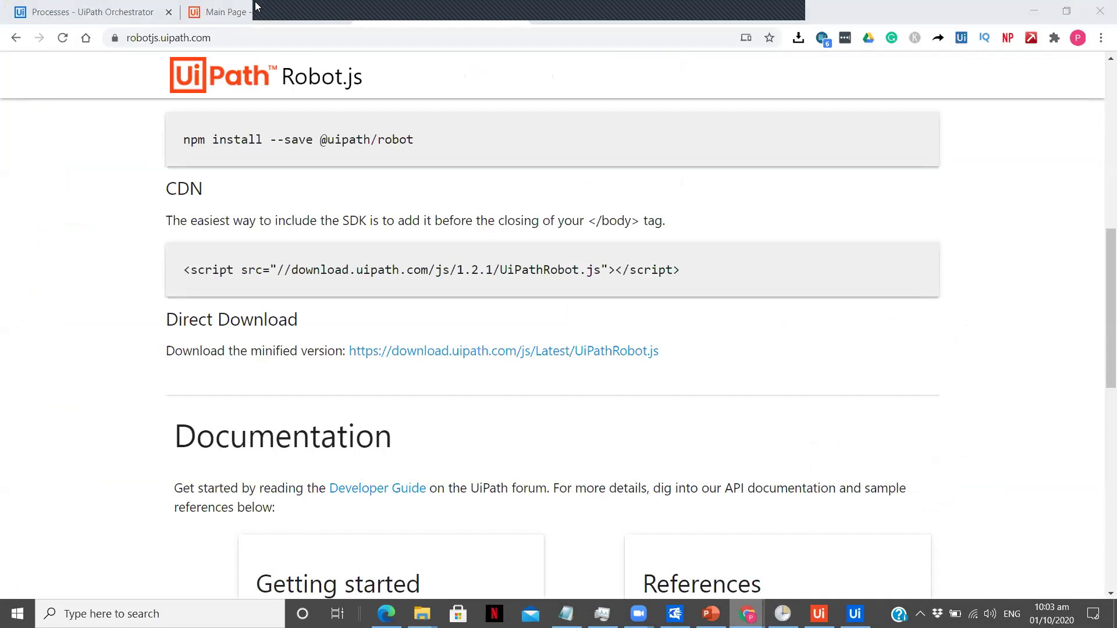
{"action": "left_click", "coordinate": [247, 16]}
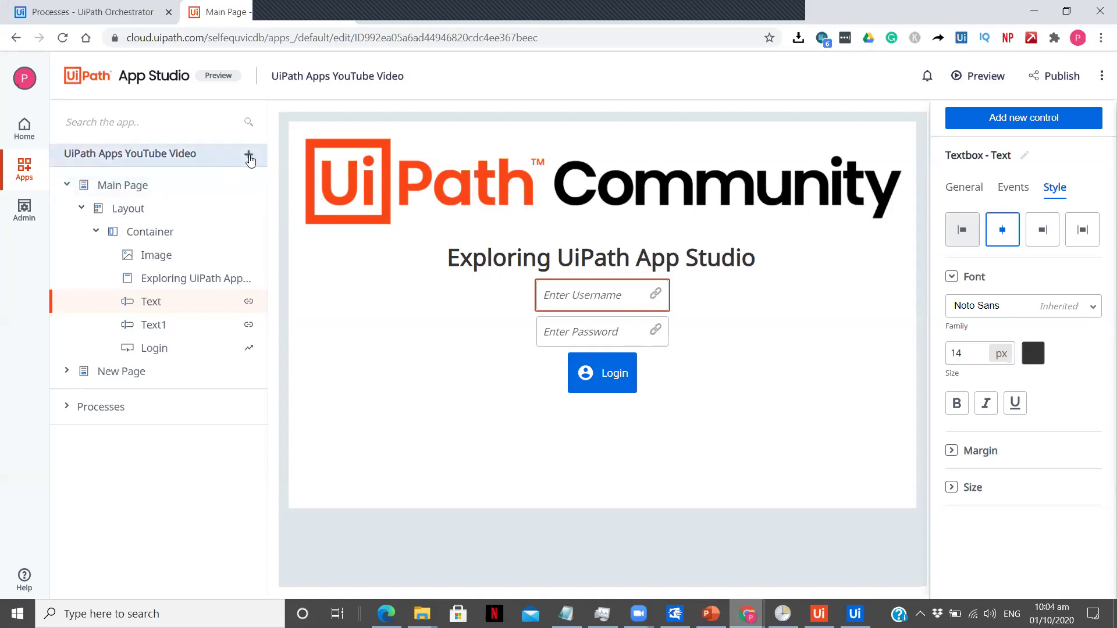
Step: Add the Snippets.in.UiPath_UiPathApps process from the Default folder to the app
{"action": "left_click", "coordinate": [249, 156]}
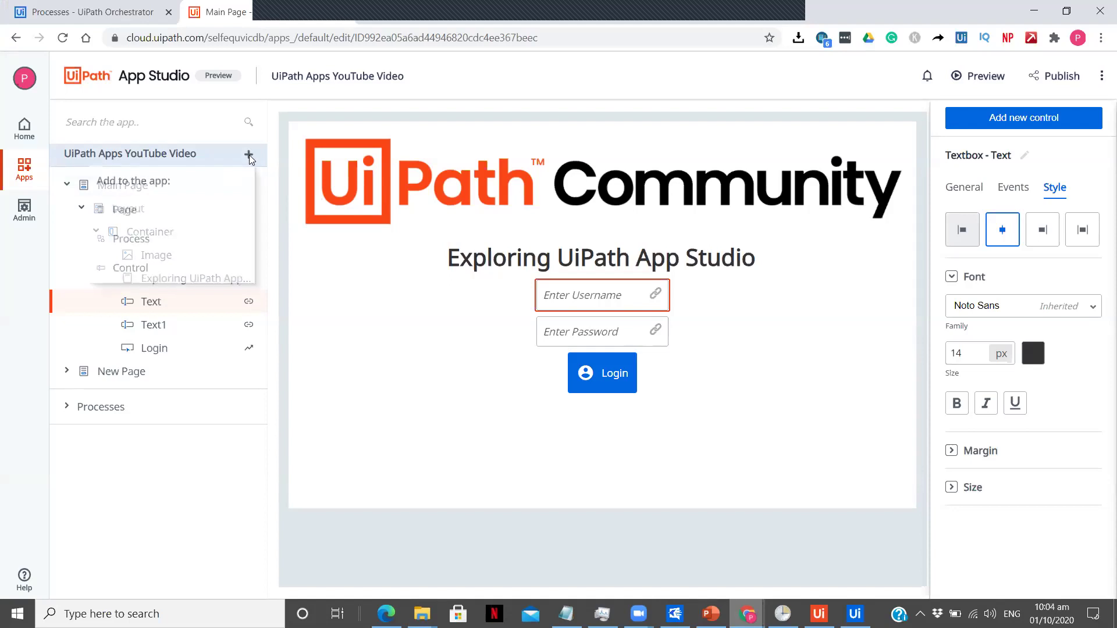
{"action": "left_click", "coordinate": [173, 239]}
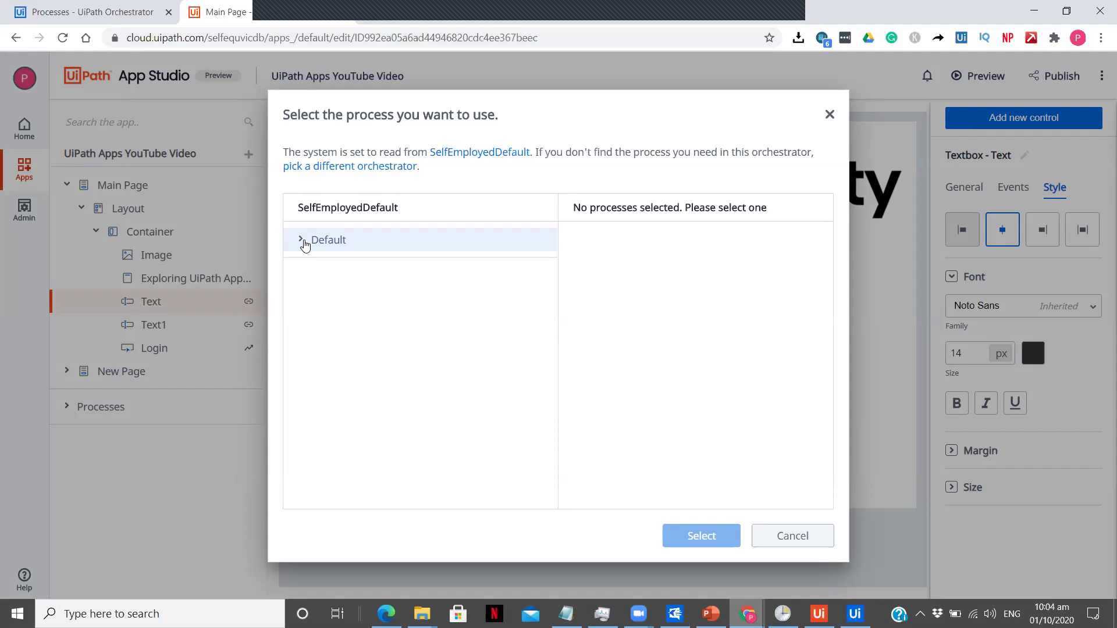
{"action": "left_click", "coordinate": [302, 240]}
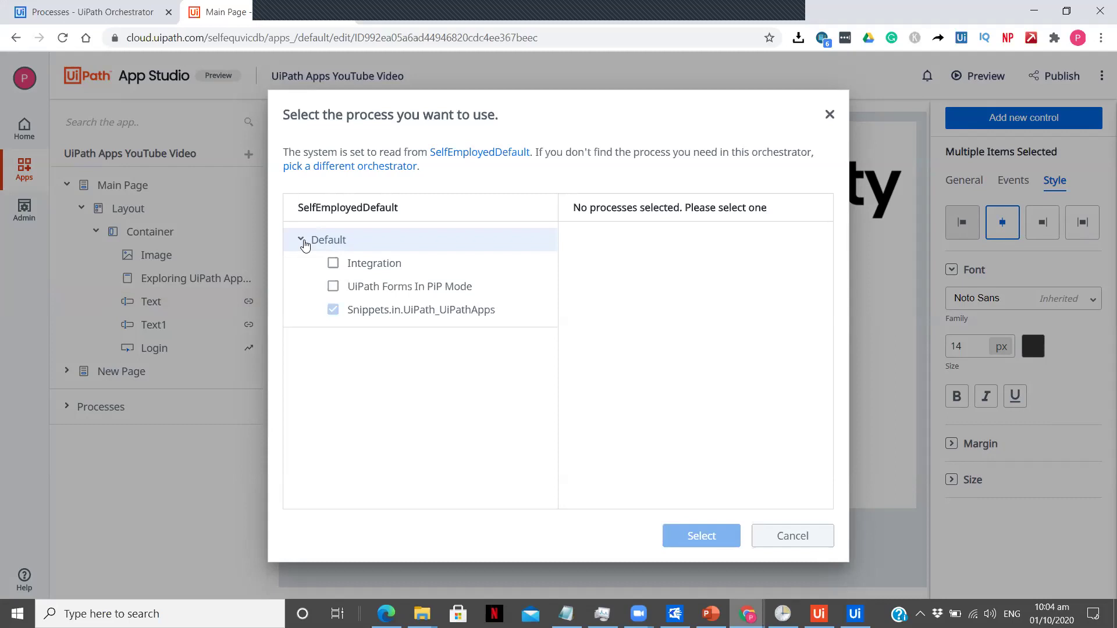
{"action": "left_click", "coordinate": [443, 317]}
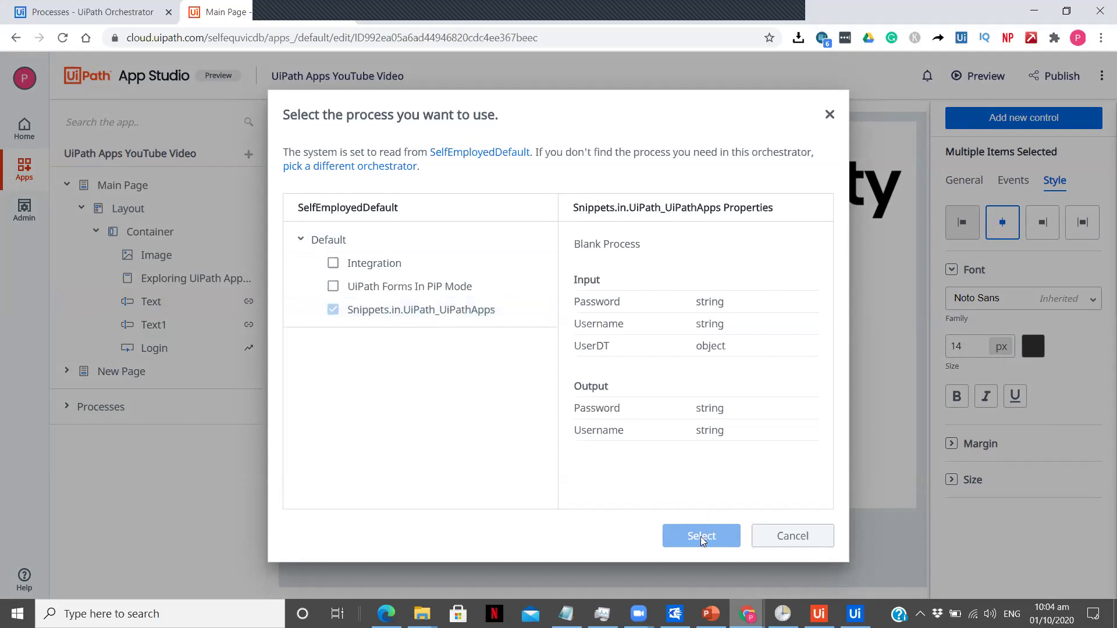
{"action": "left_click", "coordinate": [769, 543]}
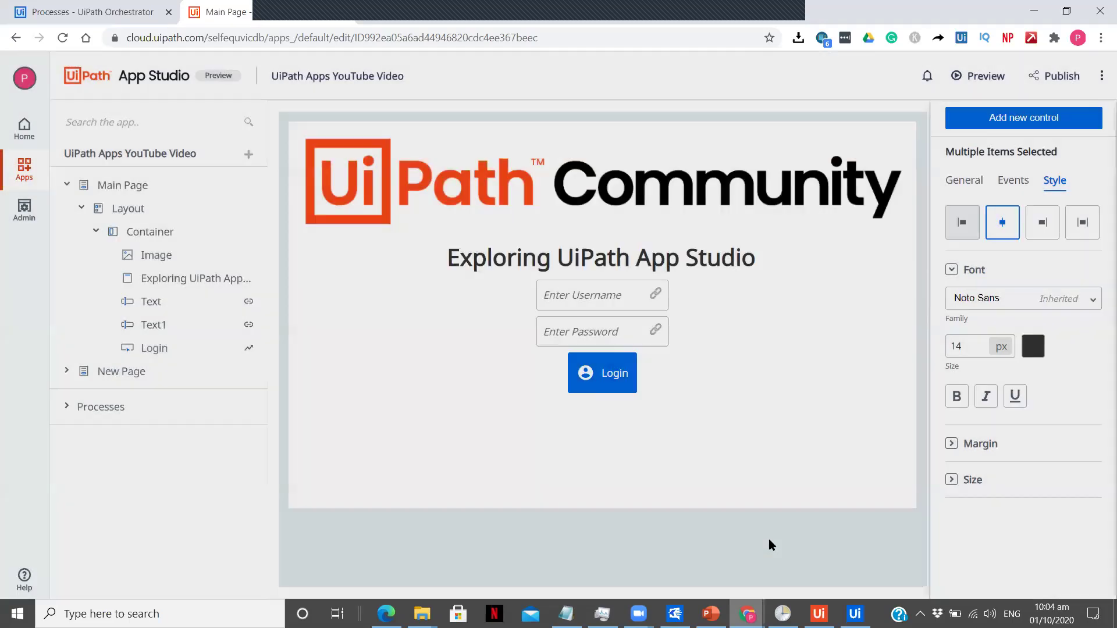
{"action": "left_click", "coordinate": [114, 408]}
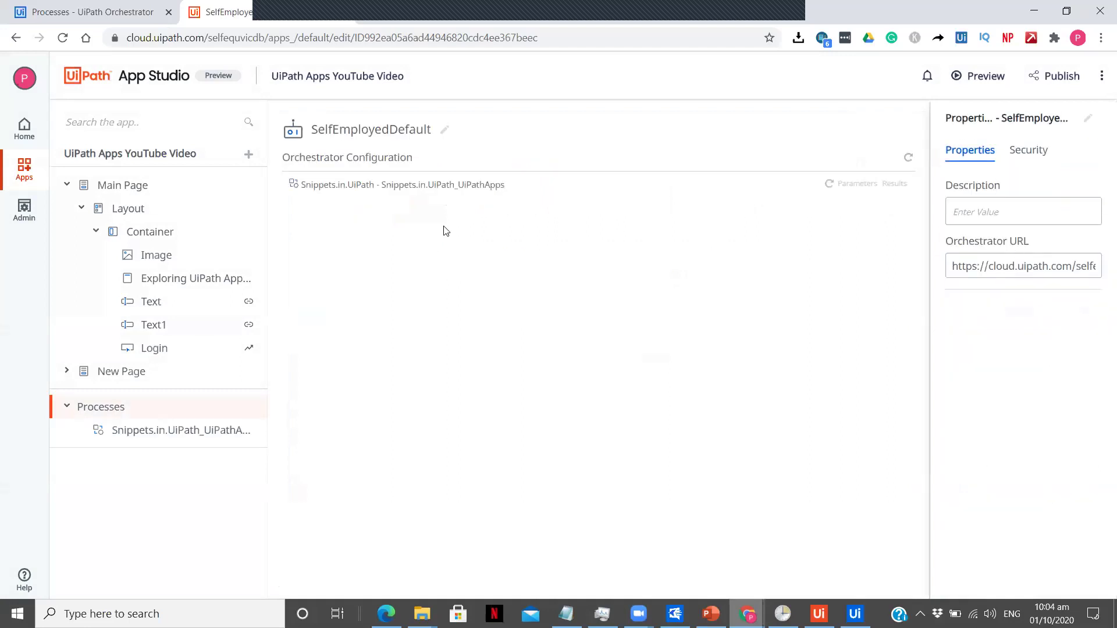
{"action": "left_click", "coordinate": [842, 192]}
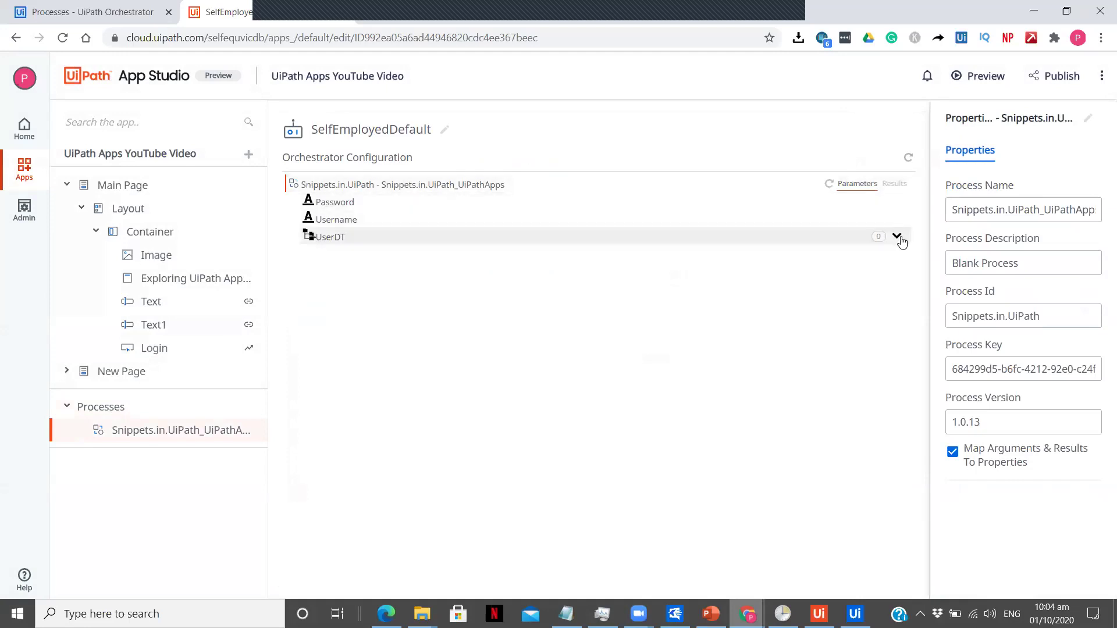
{"action": "left_click", "coordinate": [898, 238]}
{"action": "left_click", "coordinate": [848, 216]}
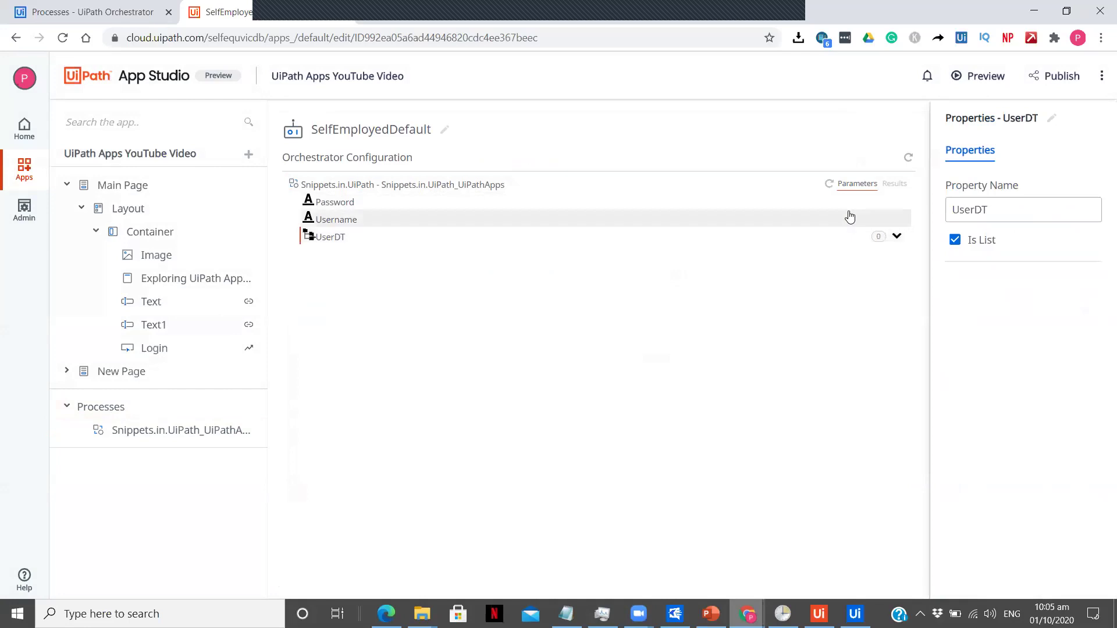
{"action": "left_click", "coordinate": [830, 209]}
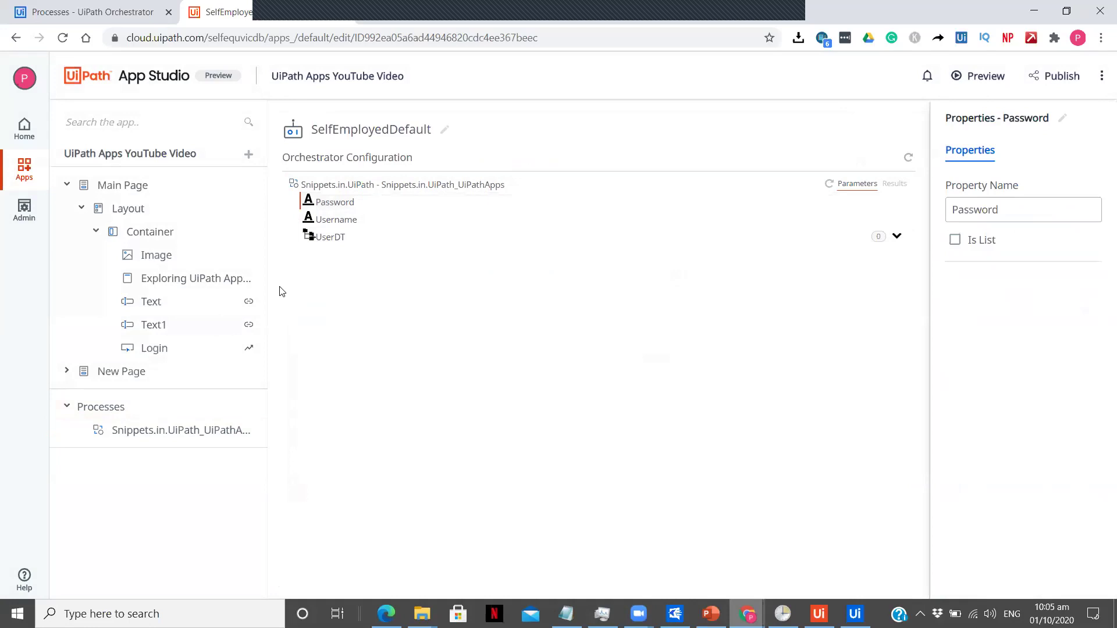
{"action": "left_click", "coordinate": [216, 285]}
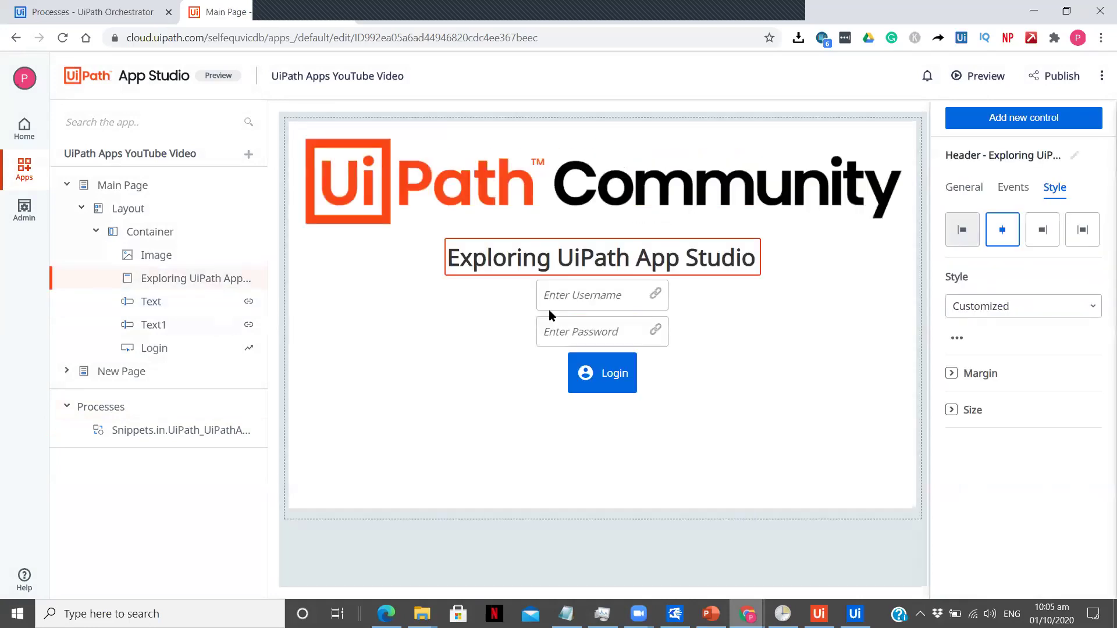
Step: Select the Username textbox and remove its existing Value binding in the General properties
{"action": "left_click", "coordinate": [566, 300]}
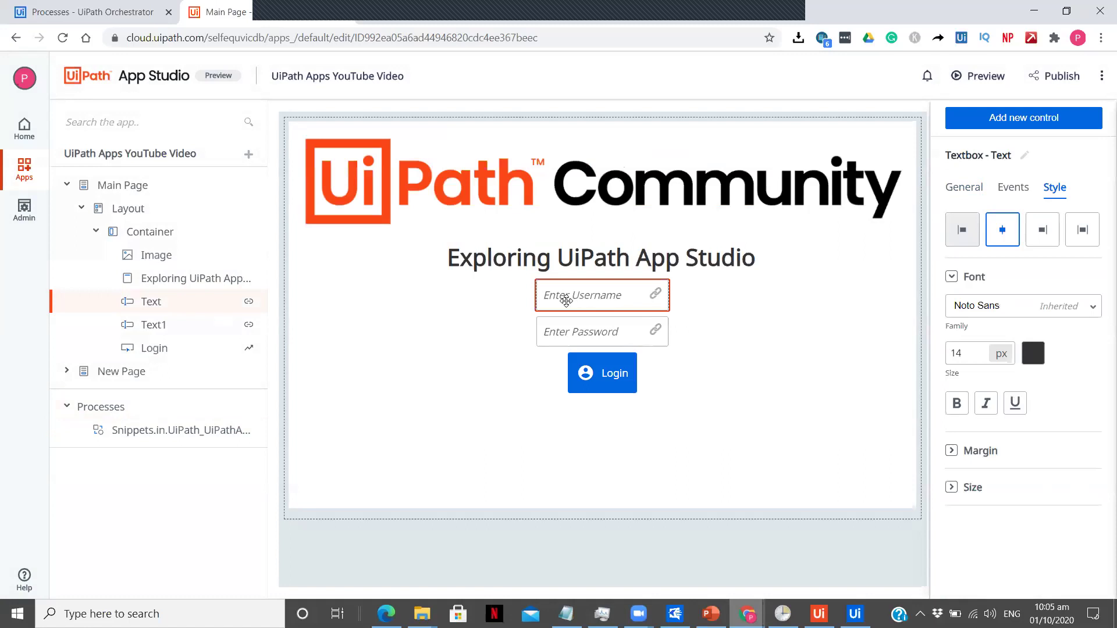
{"action": "left_click", "coordinate": [961, 198]}
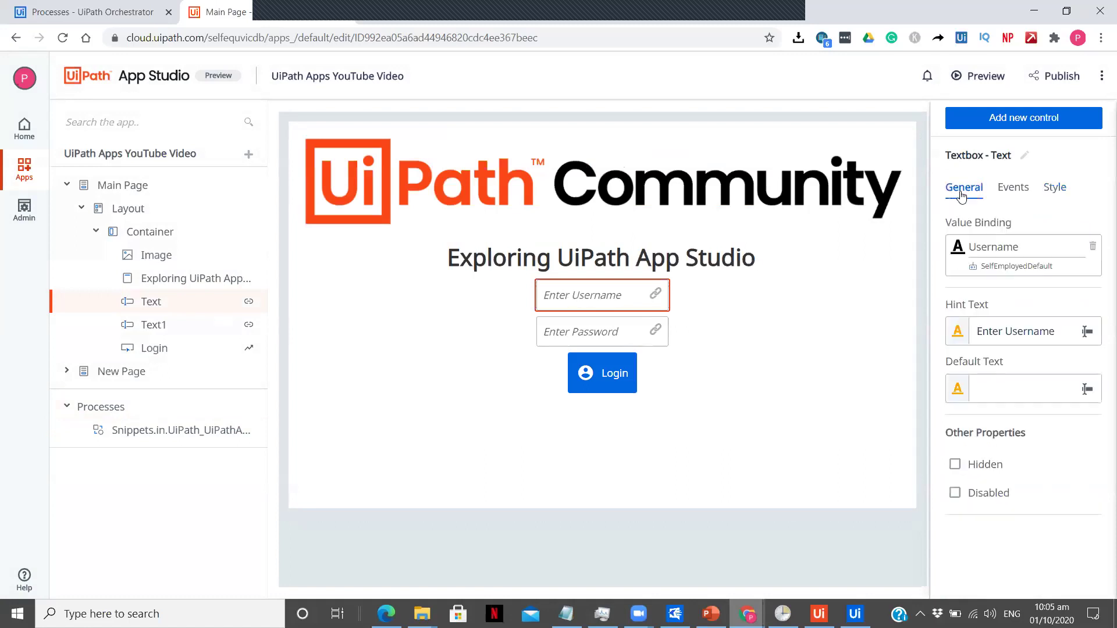
{"action": "left_click", "coordinate": [1093, 251]}
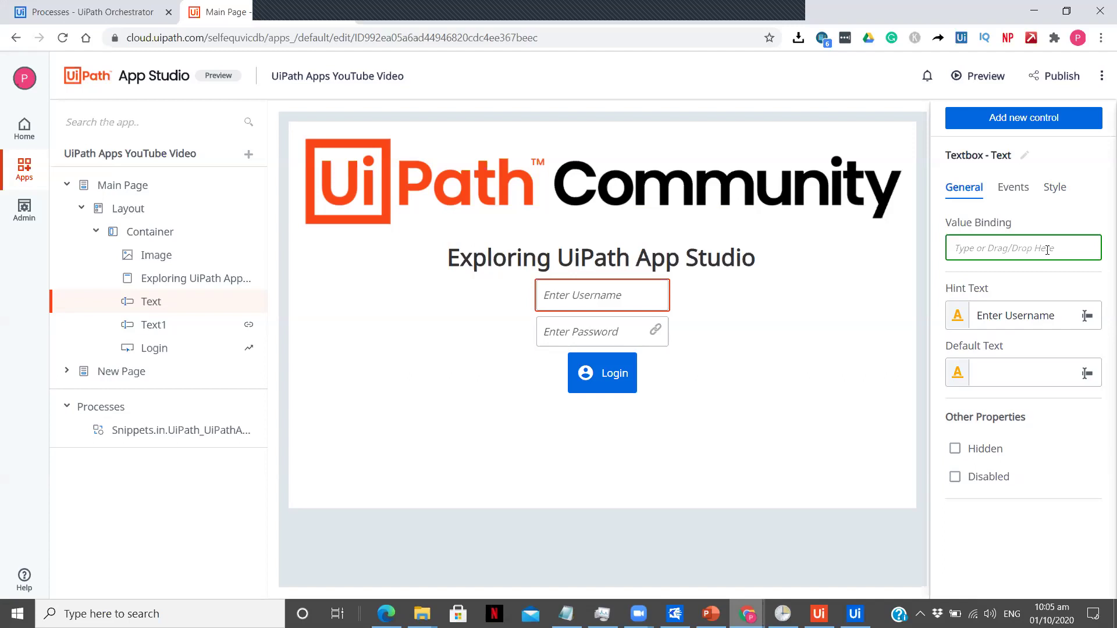
Step: Bind the textbox Value to the Snippets process's Out > Username argument, then check the Password binding
{"action": "left_click", "coordinate": [1047, 249]}
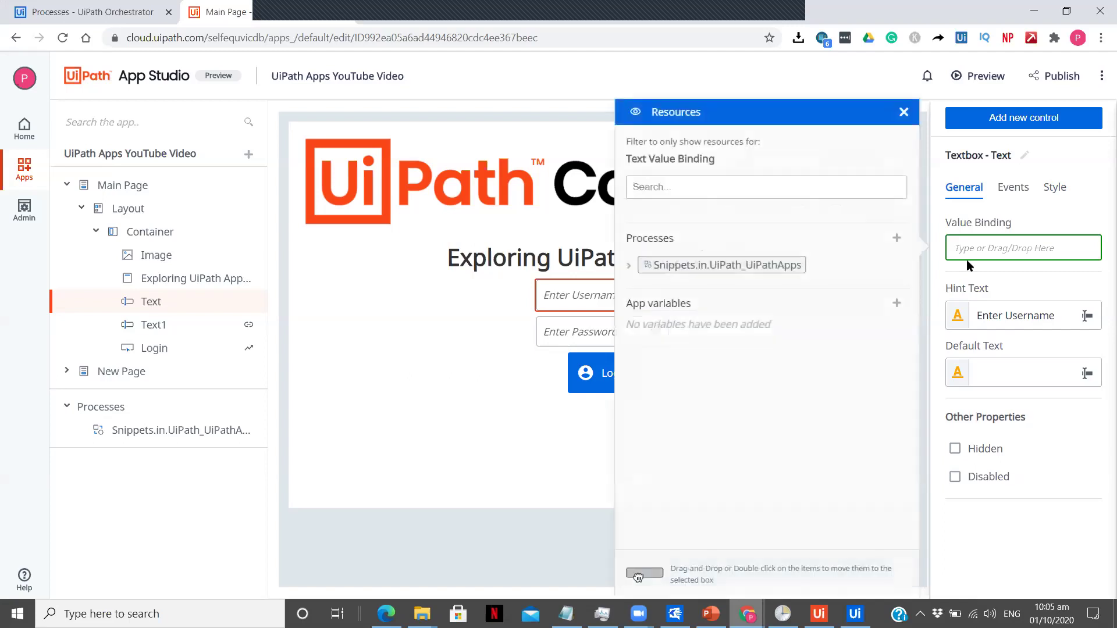
{"action": "left_click", "coordinate": [629, 266]}
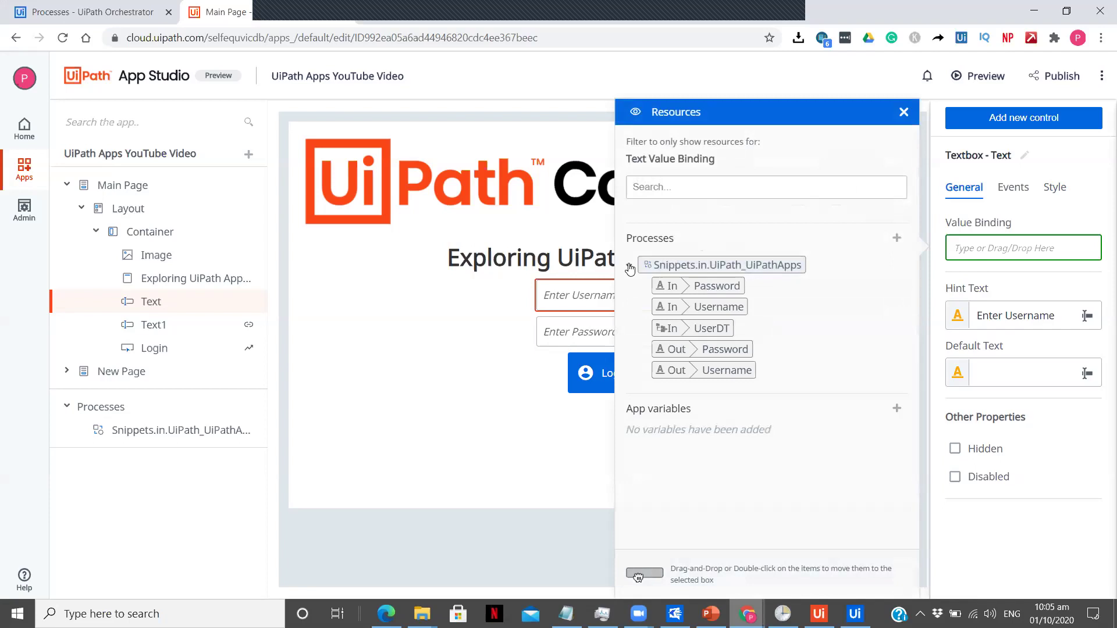
{"action": "left_click_drag", "start_coordinate": [685, 372], "coordinate": [944, 245]}
{"action": "left_click_drag", "start_coordinate": [704, 375], "coordinate": [955, 238]}
{"action": "left_click_drag", "start_coordinate": [709, 374], "coordinate": [958, 251]}
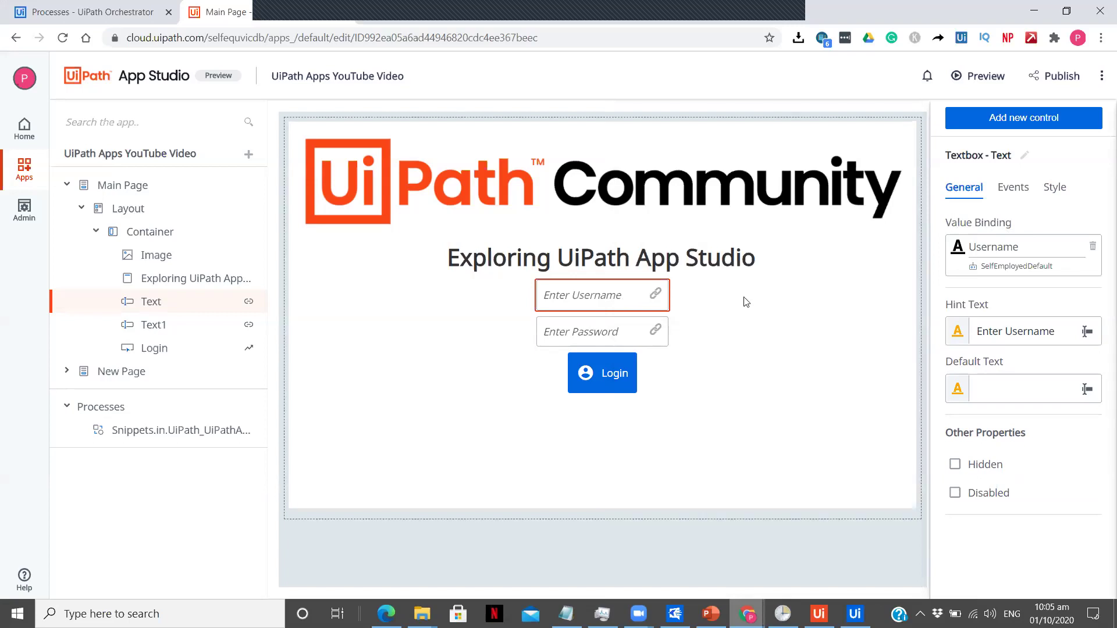
{"action": "left_click", "coordinate": [618, 343]}
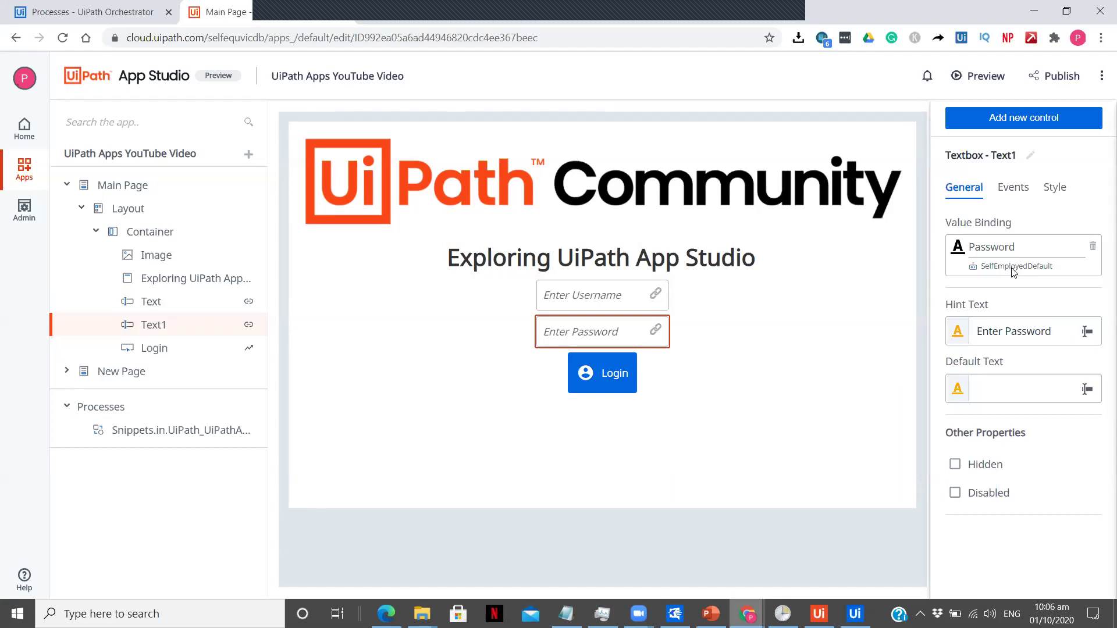
{"action": "left_click", "coordinate": [603, 365]}
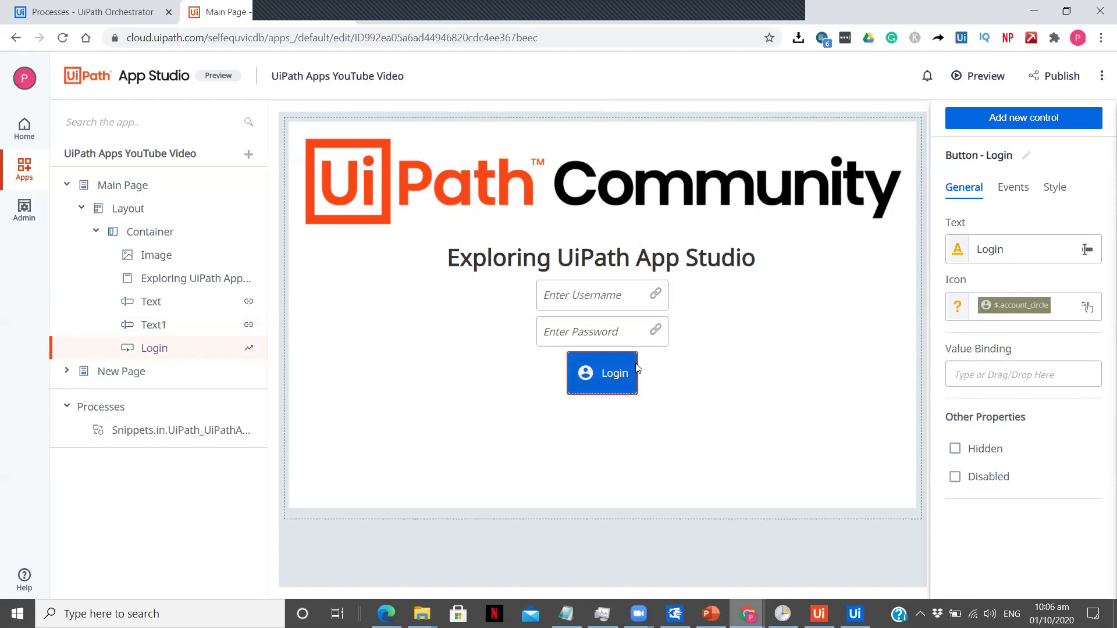
Step: Edit the Login button's click rule and clear the process from its Start process step
{"action": "left_click", "coordinate": [1012, 188]}
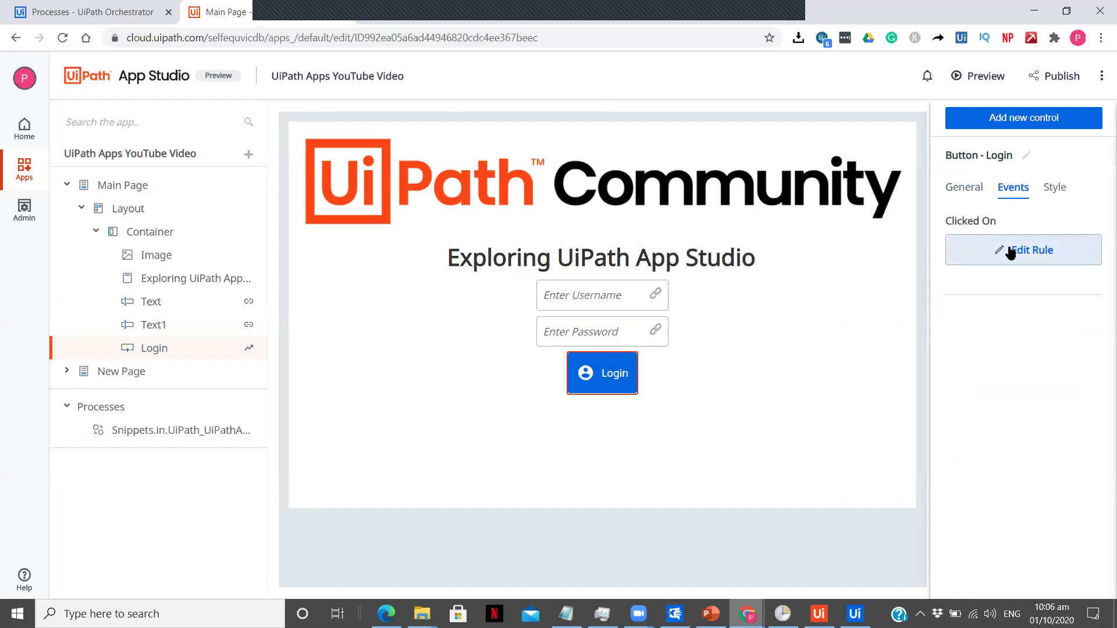
{"action": "left_click", "coordinate": [1010, 251]}
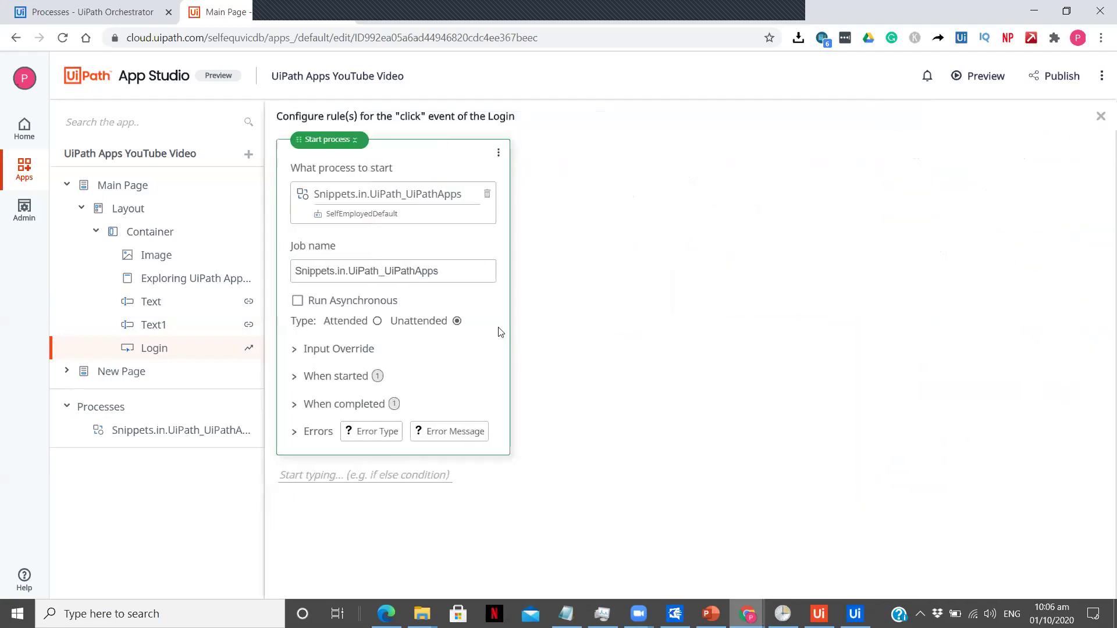
{"action": "left_click", "coordinate": [356, 476]}
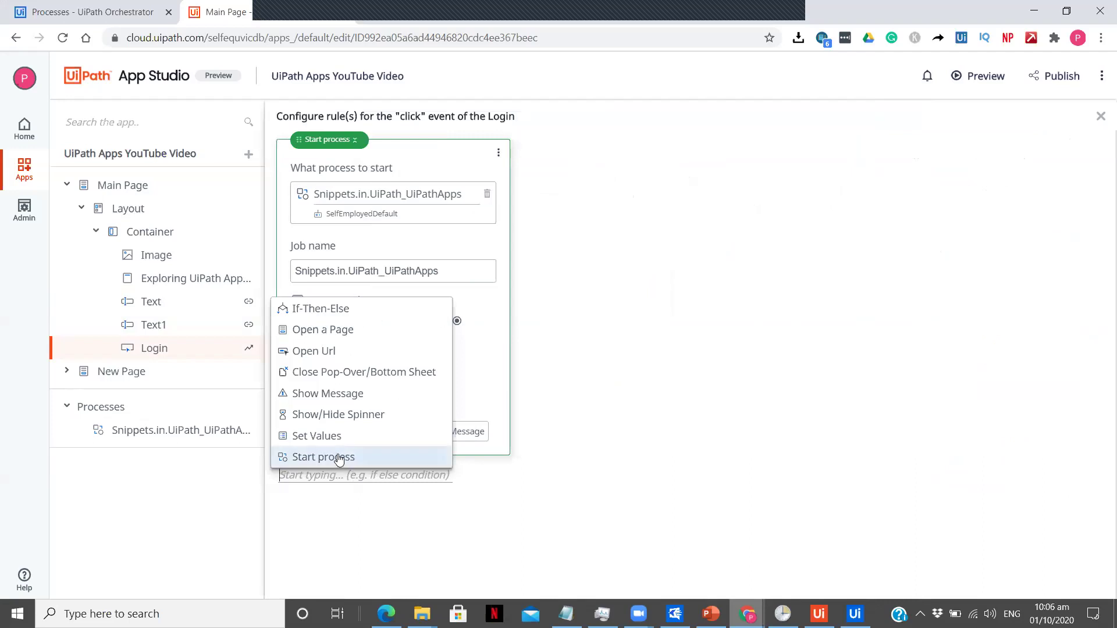
{"action": "left_click", "coordinate": [433, 226]}
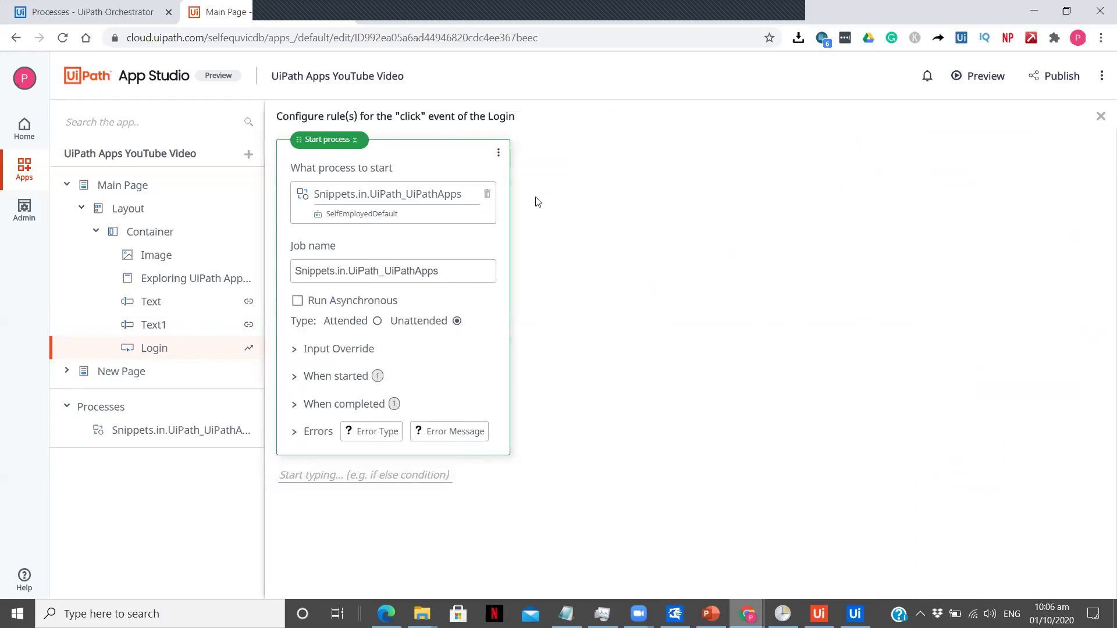
{"action": "left_click", "coordinate": [487, 196]}
{"action": "left_click", "coordinate": [420, 194]}
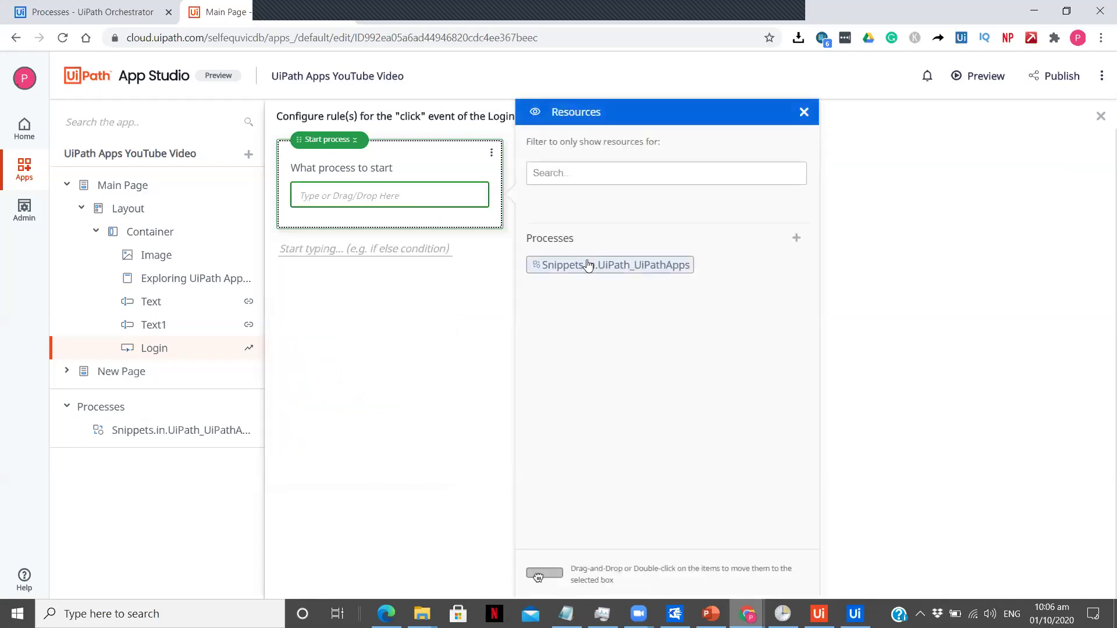
Step: Set Snippets.in.UiPath_UiPathApps as the process to start and expand its When started actions
{"action": "left_click_drag", "start_coordinate": [591, 267], "coordinate": [357, 196]}
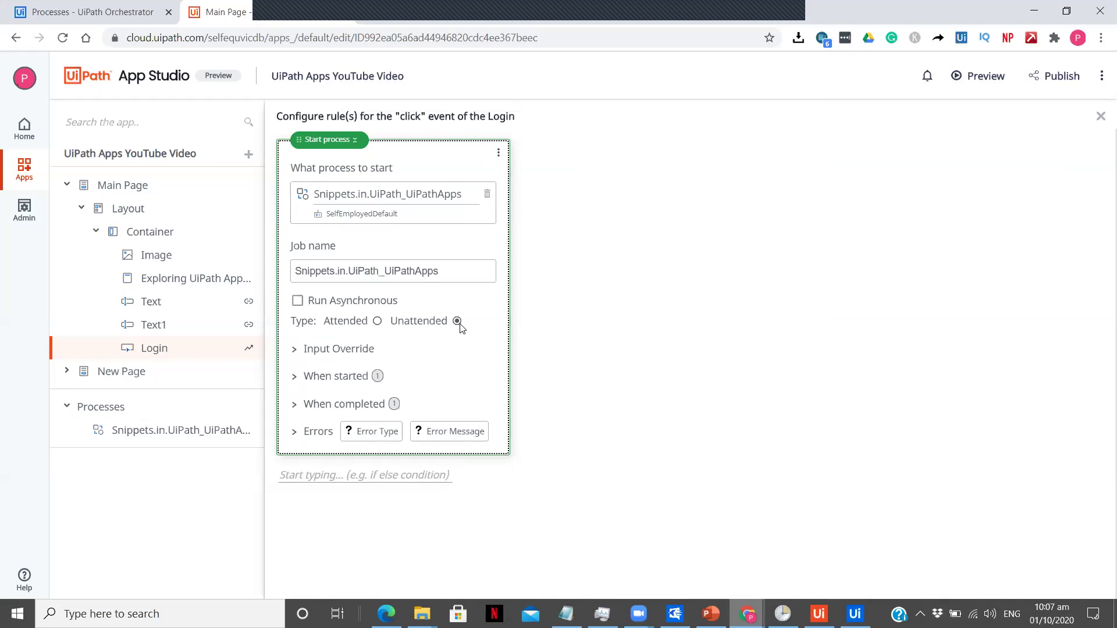
{"action": "left_click", "coordinate": [309, 381]}
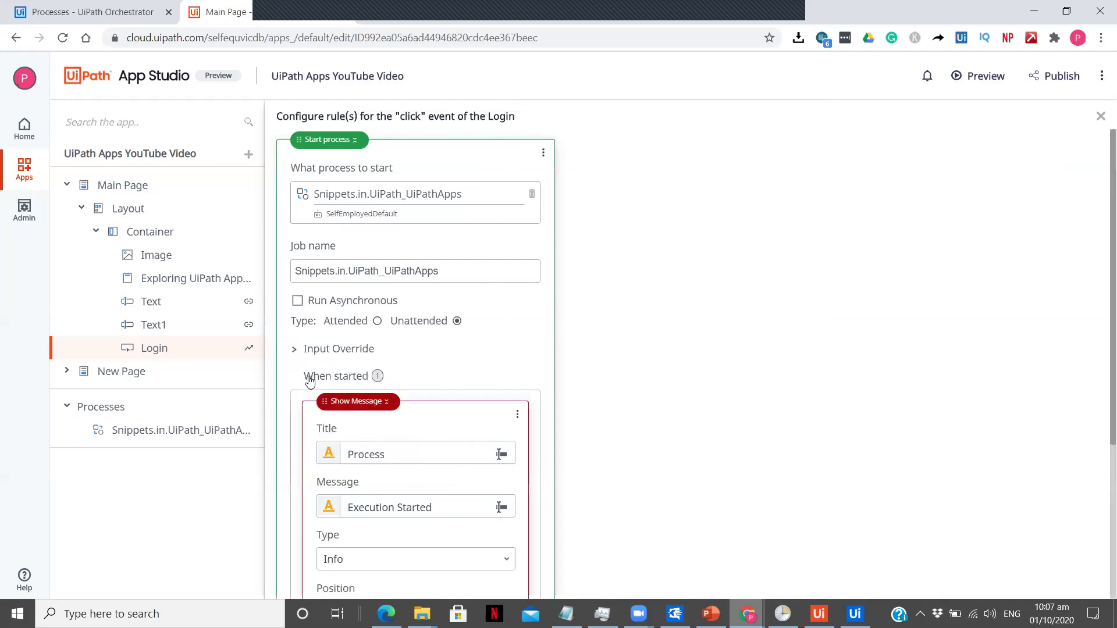
{"action": "scroll", "coordinate": [372, 375], "scroll_direction": "down", "scroll_amount": 4}
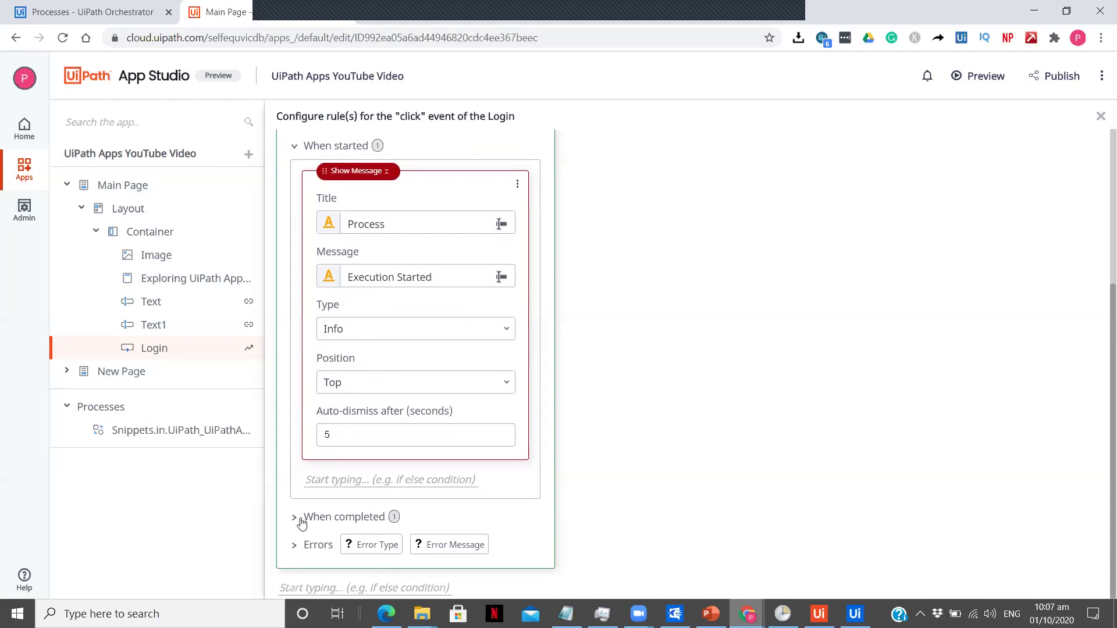
Step: Reveal the When completed 'Execution Completed' message, then bring up UiPath Assistant
{"action": "left_click", "coordinate": [299, 518]}
{"action": "scroll", "coordinate": [428, 410], "scroll_direction": "down", "scroll_amount": 6}
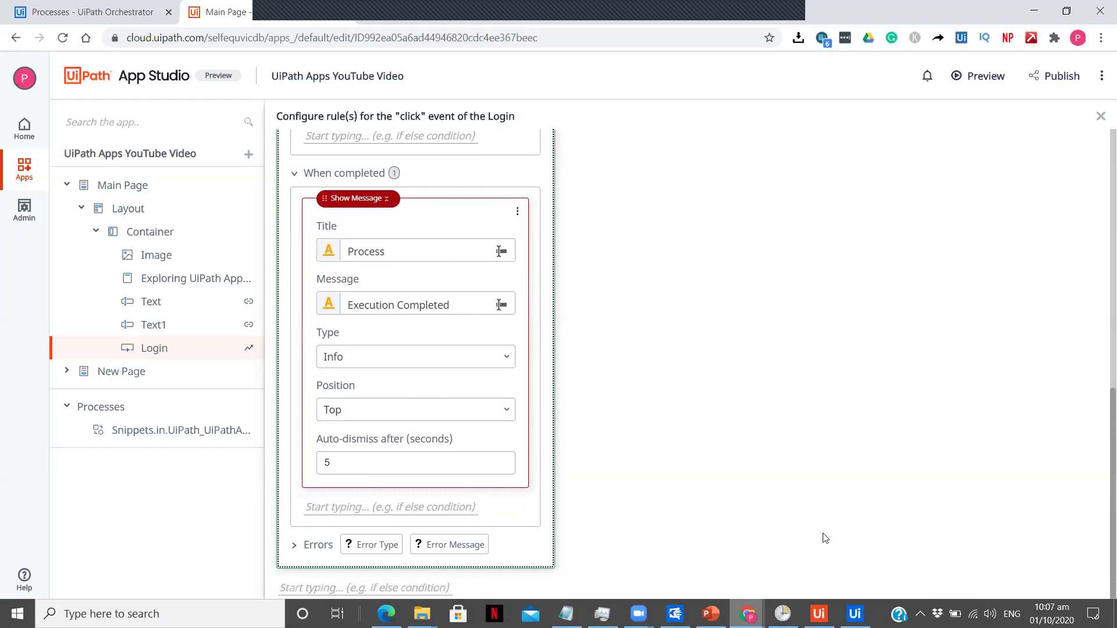
{"action": "left_click", "coordinate": [819, 614]}
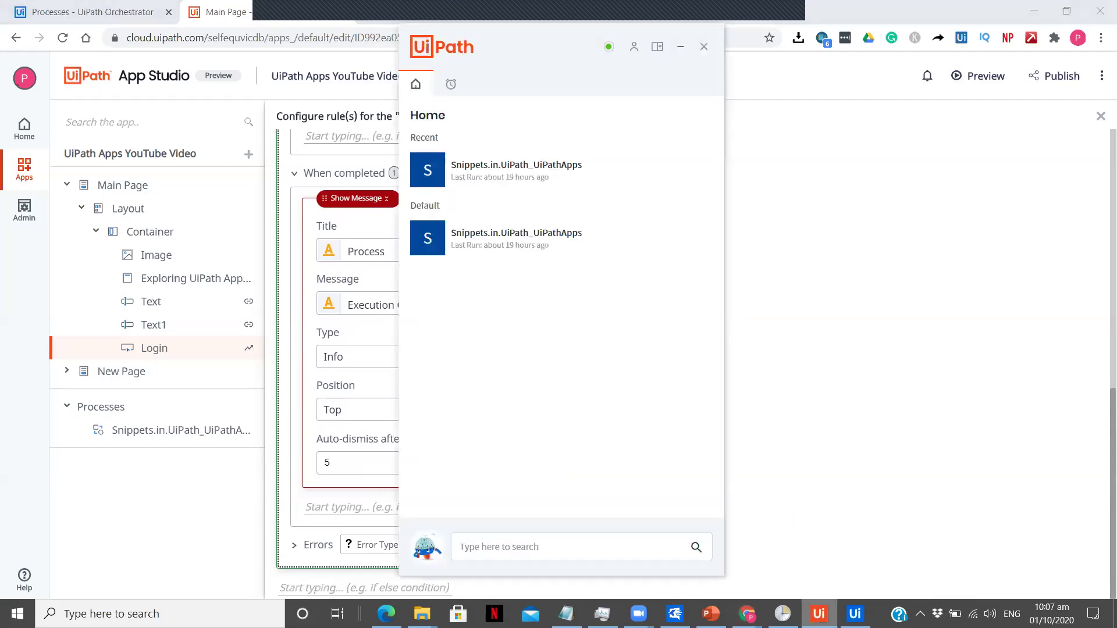
Step: Minimise the Snippets in UiPath folder and UiPath Assistant, and close the click-rule editor
{"action": "mouse_move", "coordinate": [421, 614]}
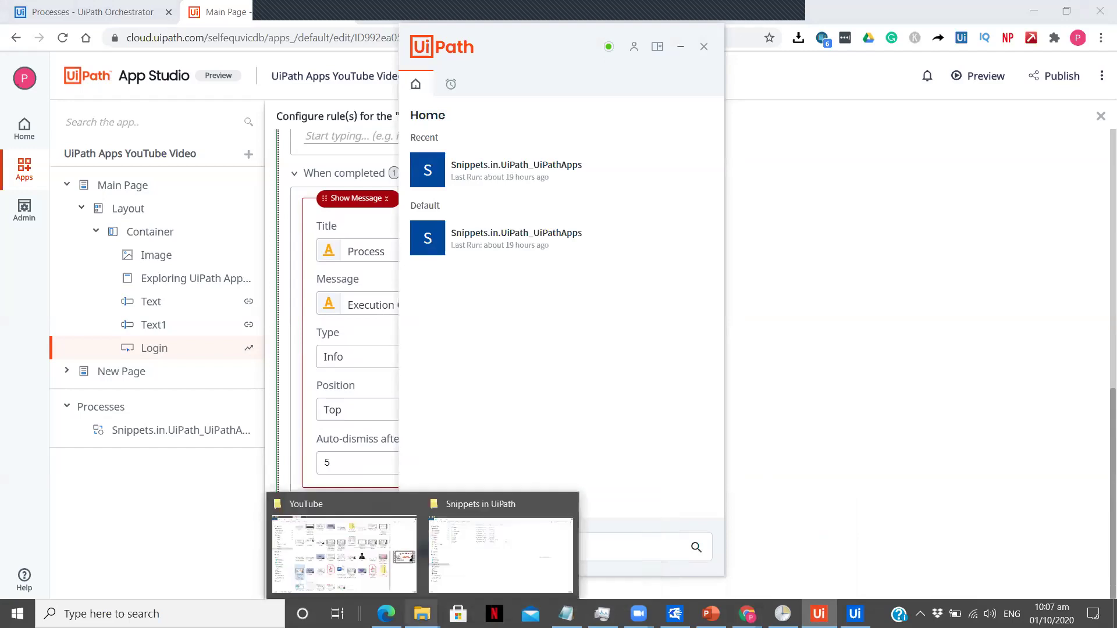
{"action": "left_click", "coordinate": [452, 592]}
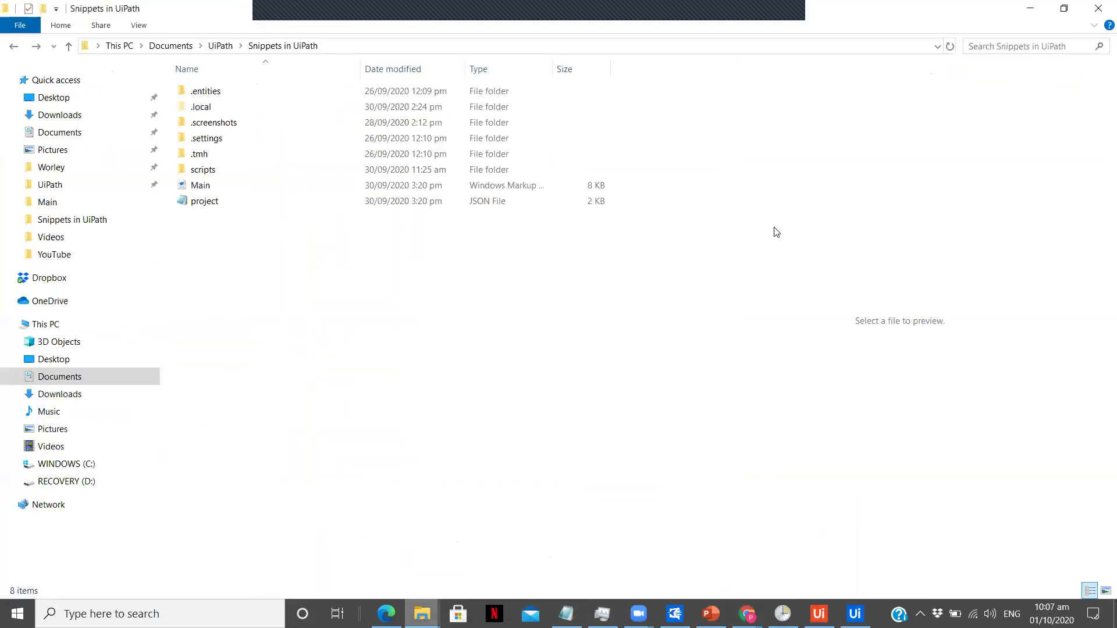
{"action": "left_click", "coordinate": [1031, 9]}
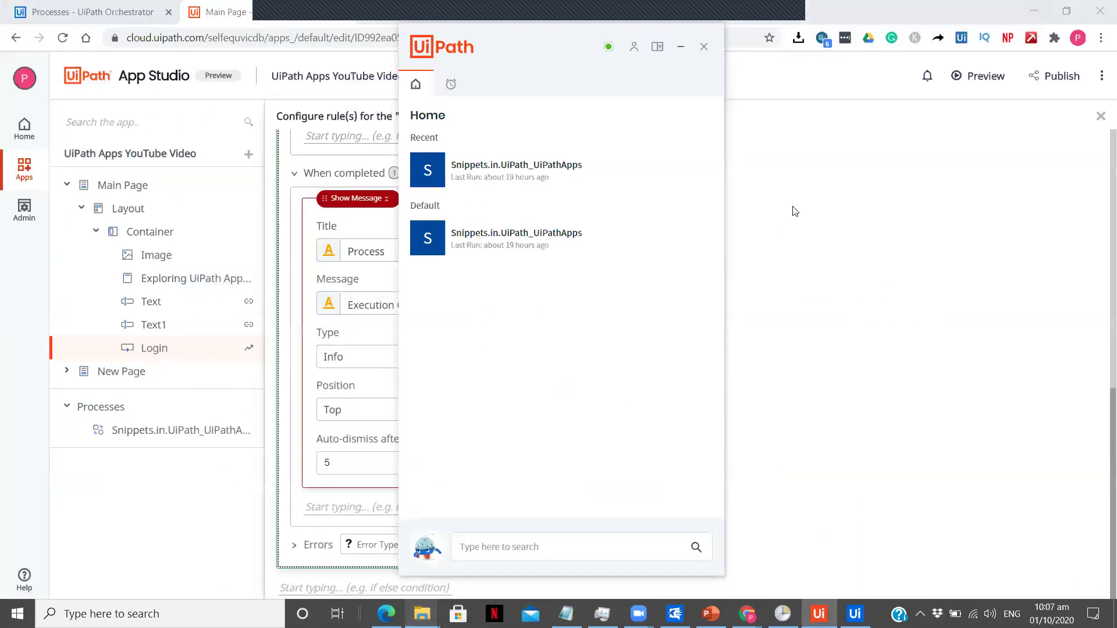
{"action": "left_click", "coordinate": [680, 48]}
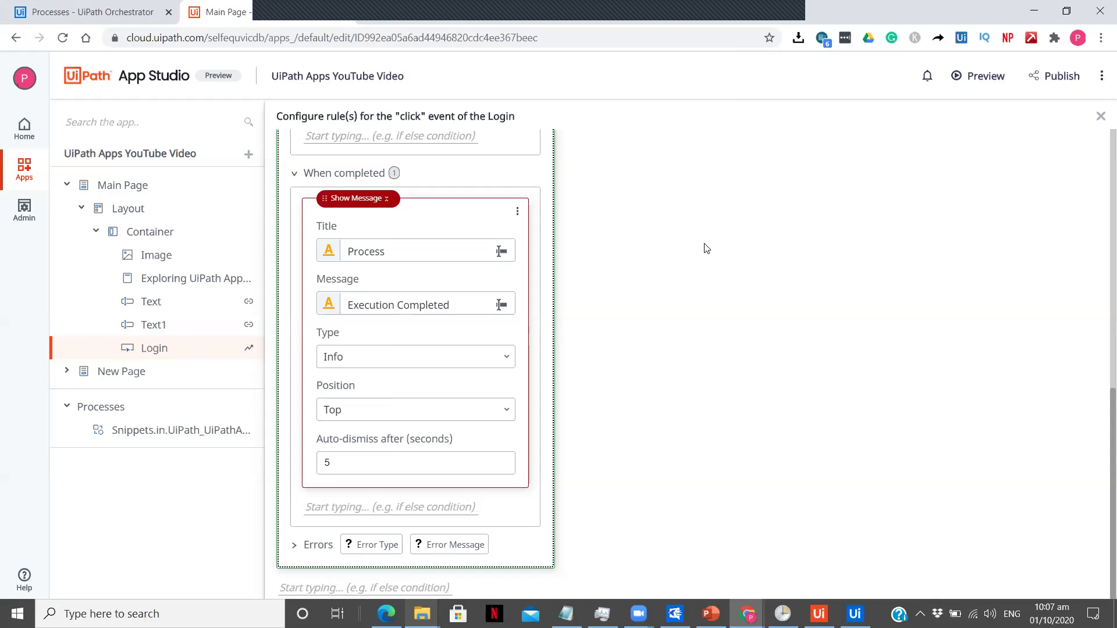
{"action": "left_click", "coordinate": [1101, 117]}
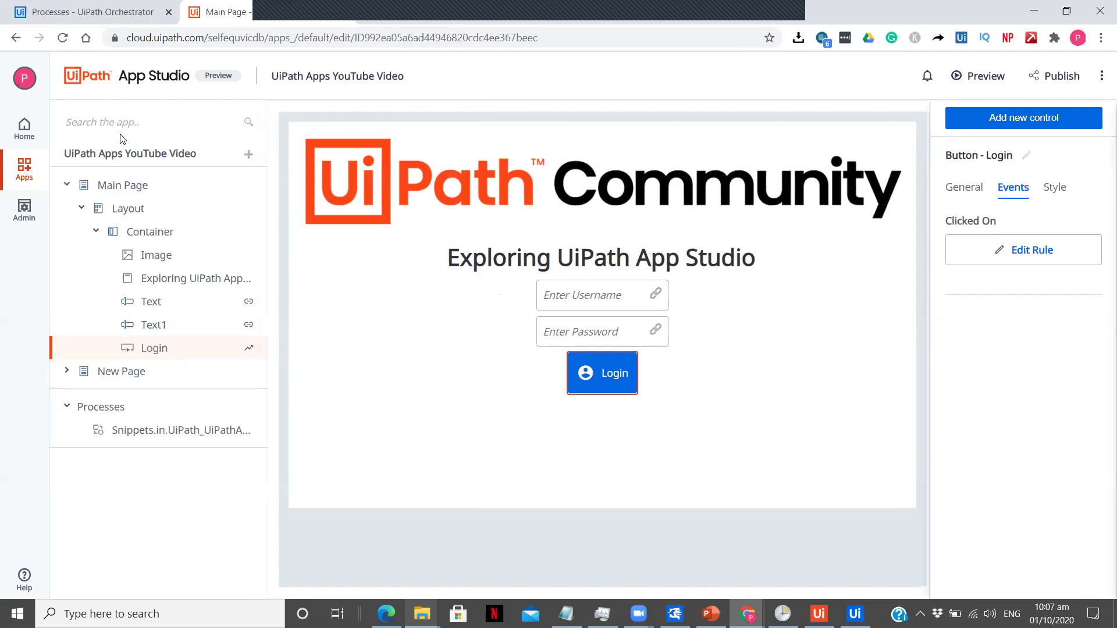
Step: Run the UiPath Apps YouTube Video app from the Apps list
{"action": "left_click", "coordinate": [21, 182]}
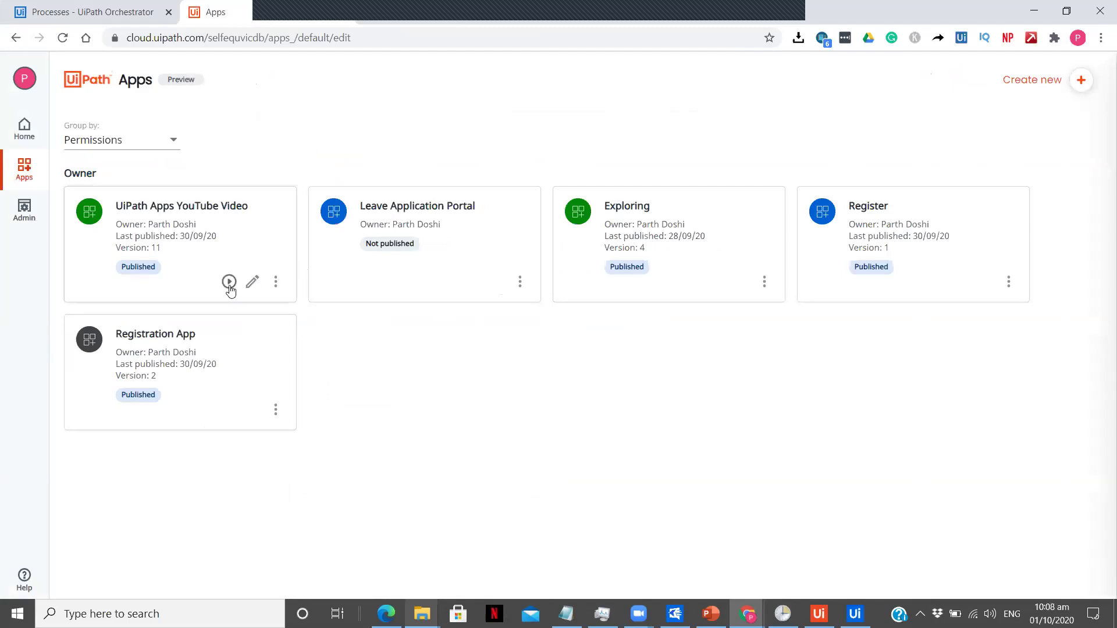
{"action": "left_click", "coordinate": [231, 283]}
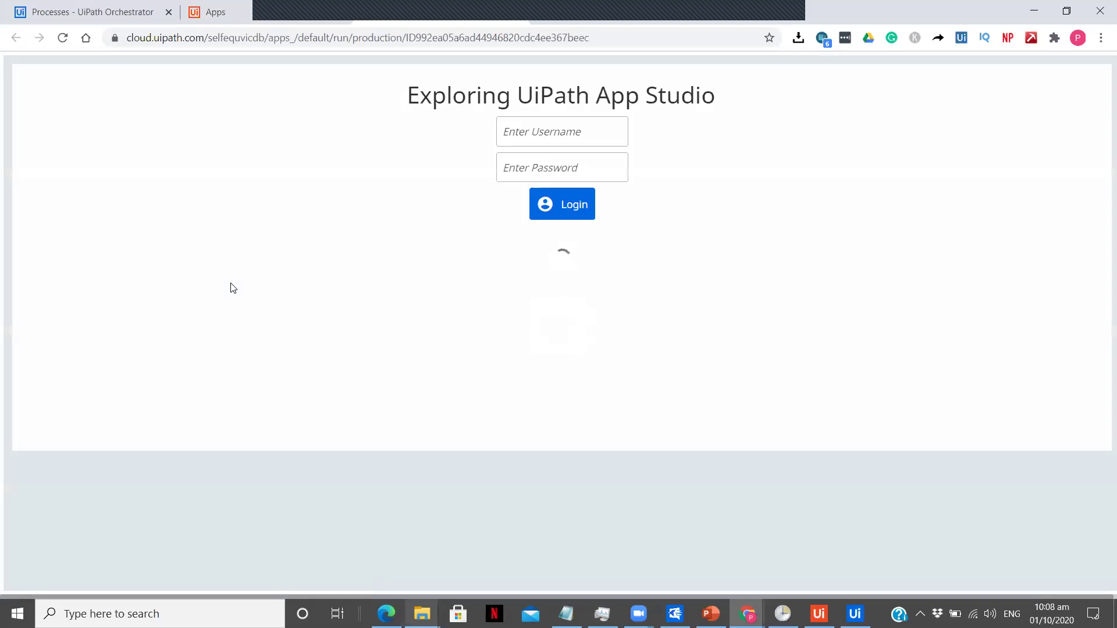
Step: Log in to the running app with a username and password, then switch to Orchestrator
{"action": "left_click", "coordinate": [512, 323]}
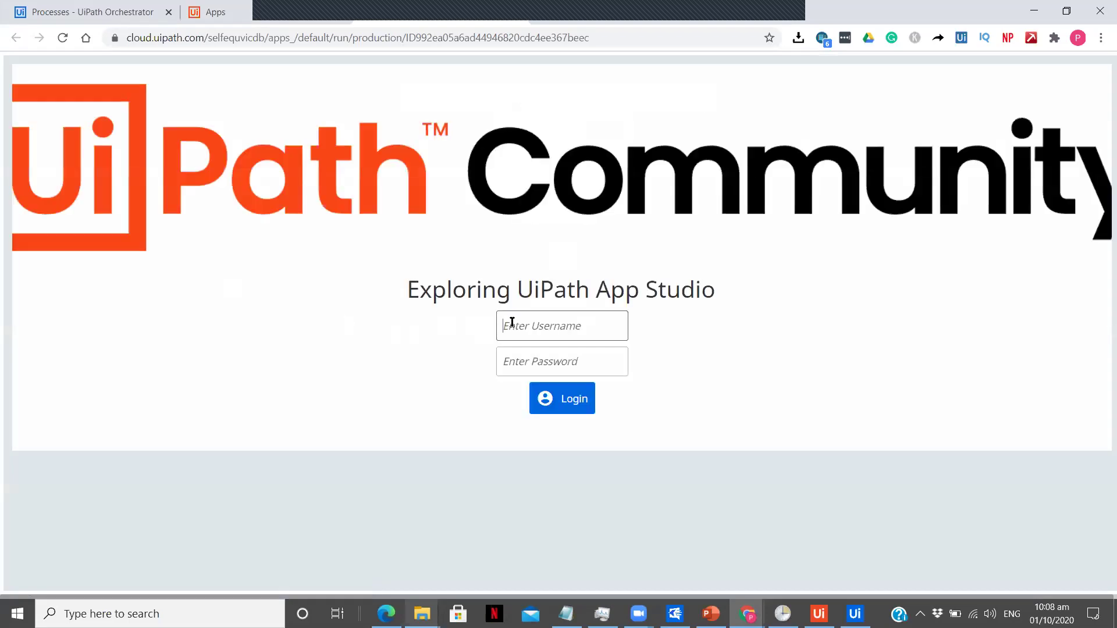
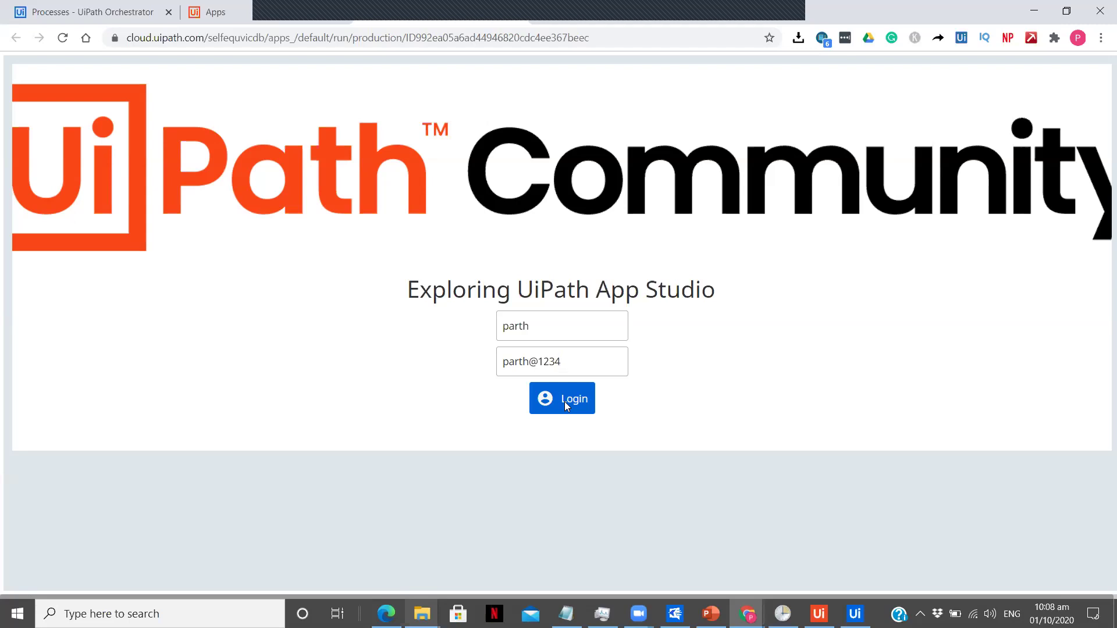
{"action": "left_click", "coordinate": [564, 401]}
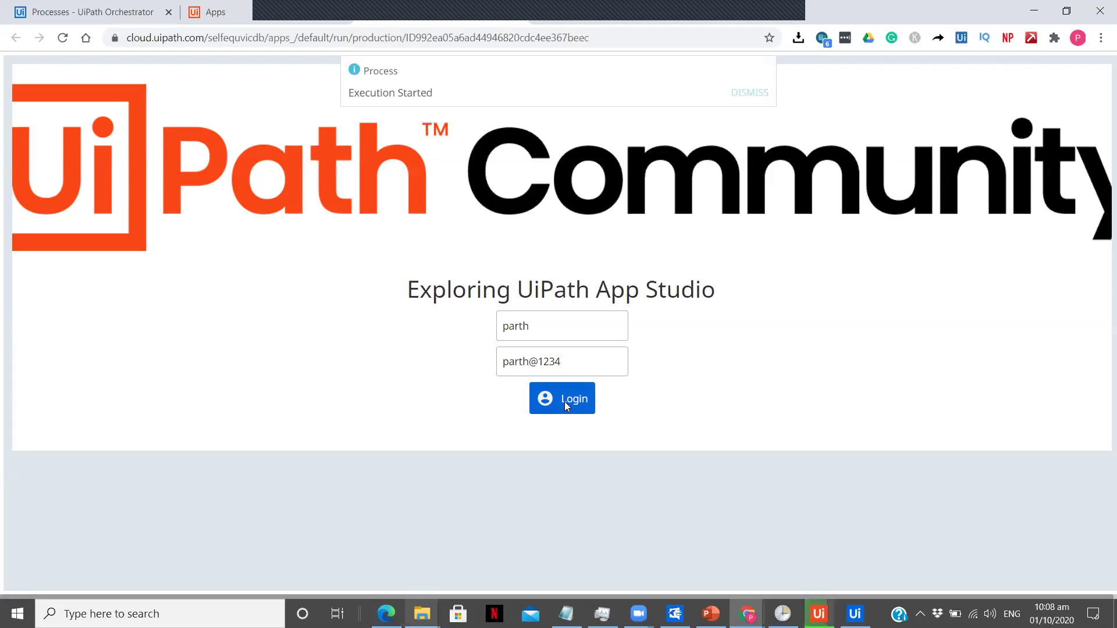
{"action": "mouse_move", "coordinate": [819, 614]}
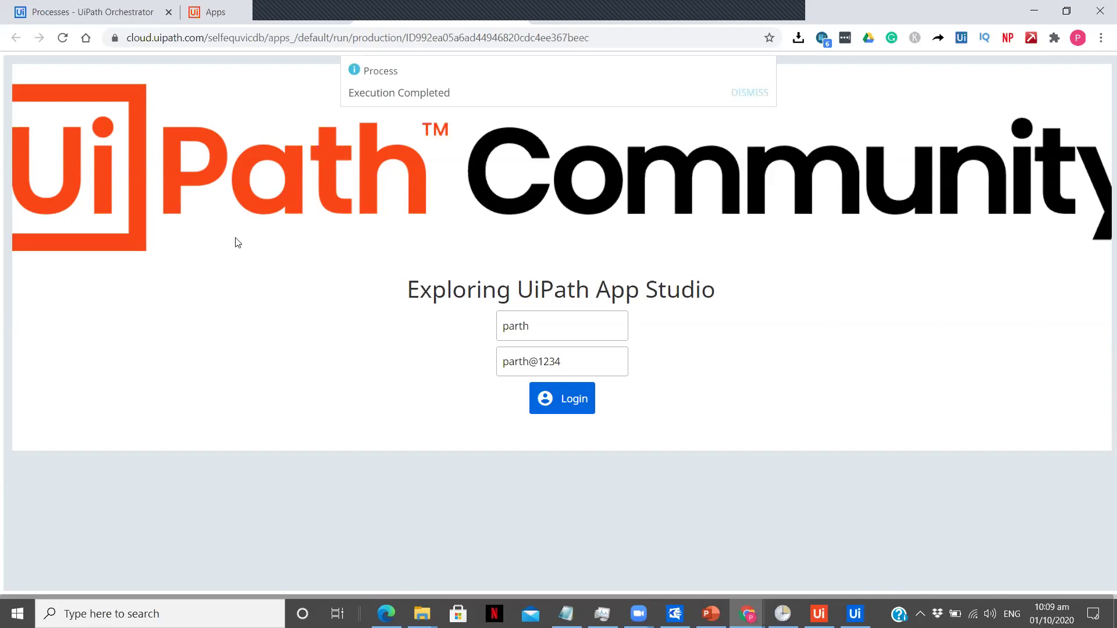
{"action": "left_click", "coordinate": [32, 3]}
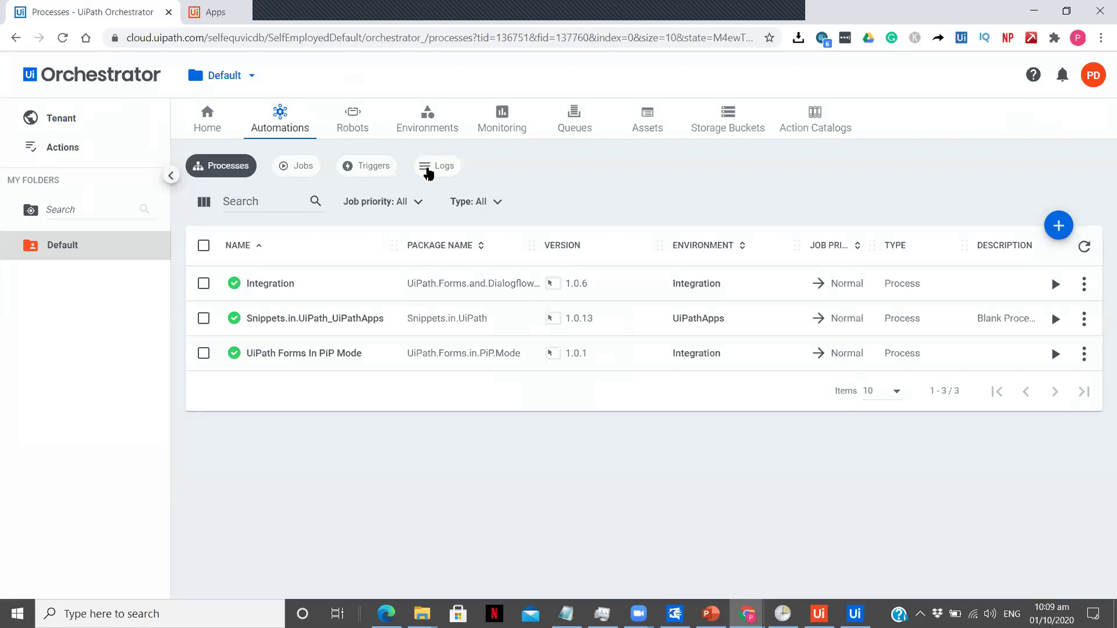
Step: Refresh Orchestrator's Logs and view the details of the logged credentials entry
{"action": "left_click", "coordinate": [429, 169]}
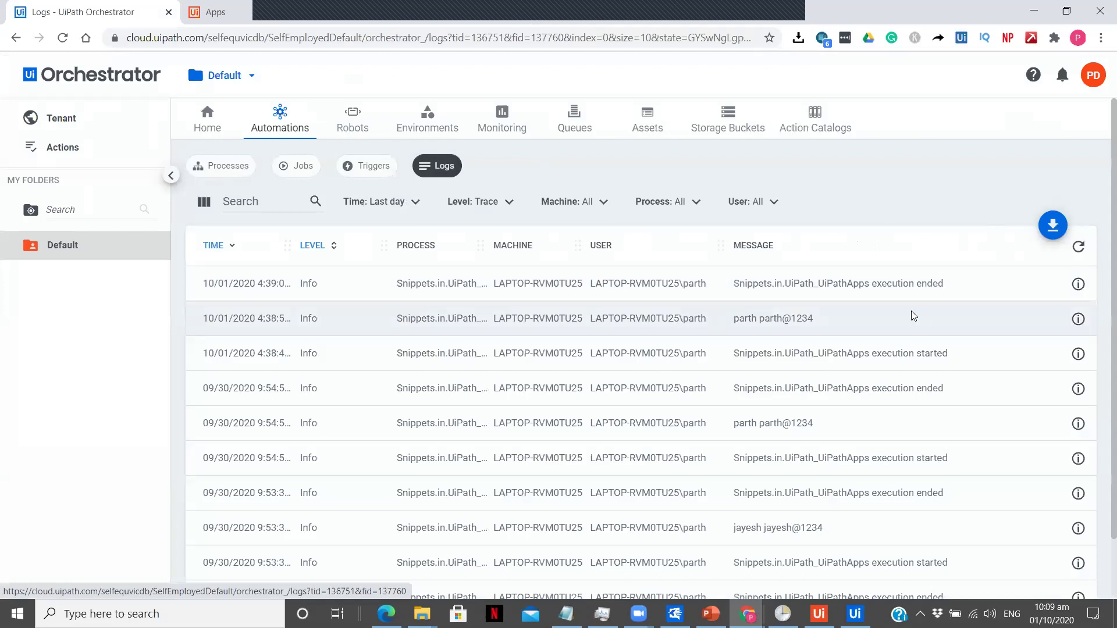
{"action": "left_click", "coordinate": [1078, 247]}
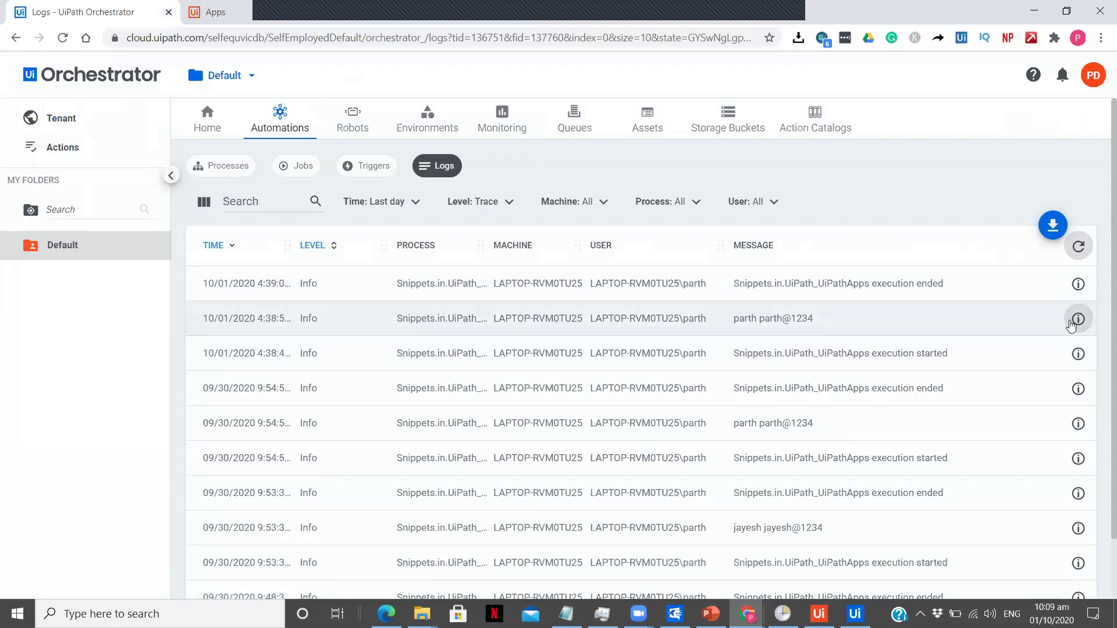
{"action": "left_click", "coordinate": [1077, 319]}
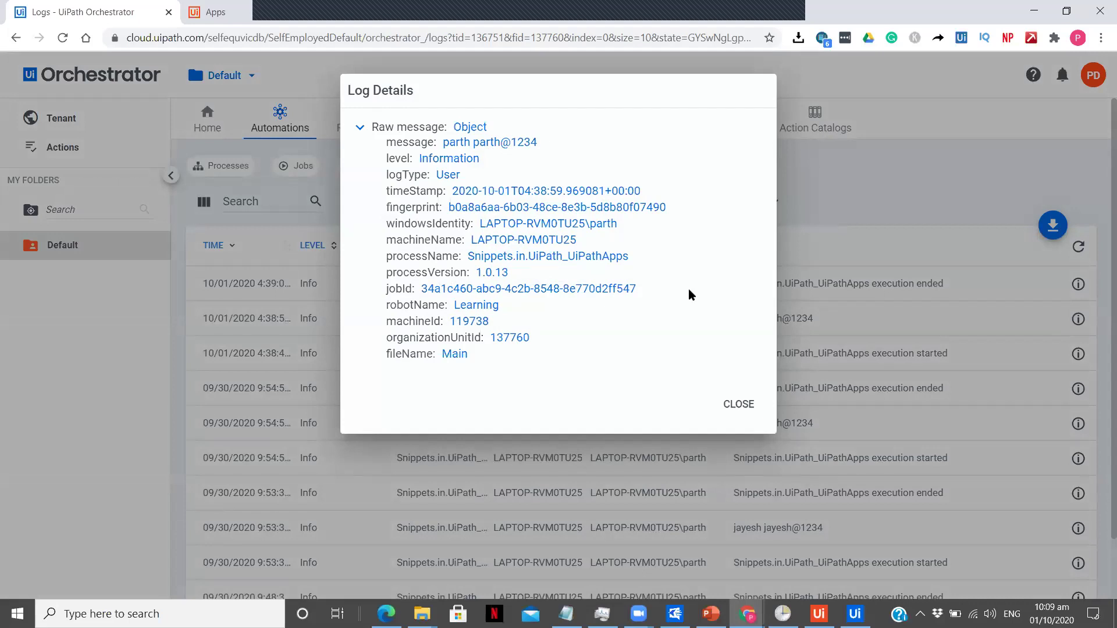
{"action": "left_click", "coordinate": [745, 400]}
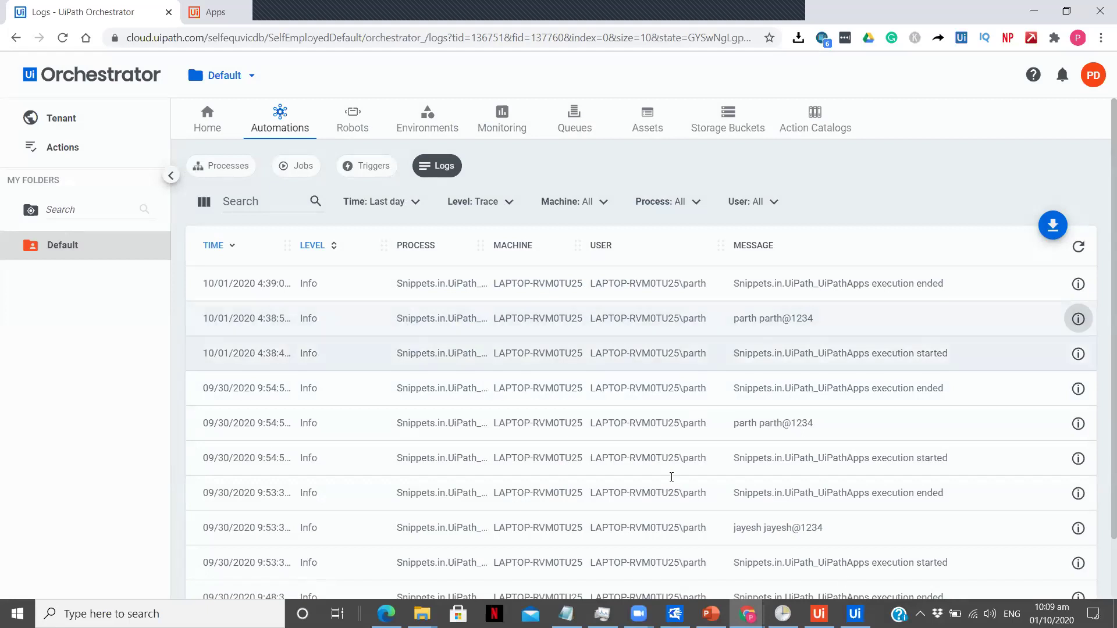
{"action": "mouse_move", "coordinate": [422, 613]}
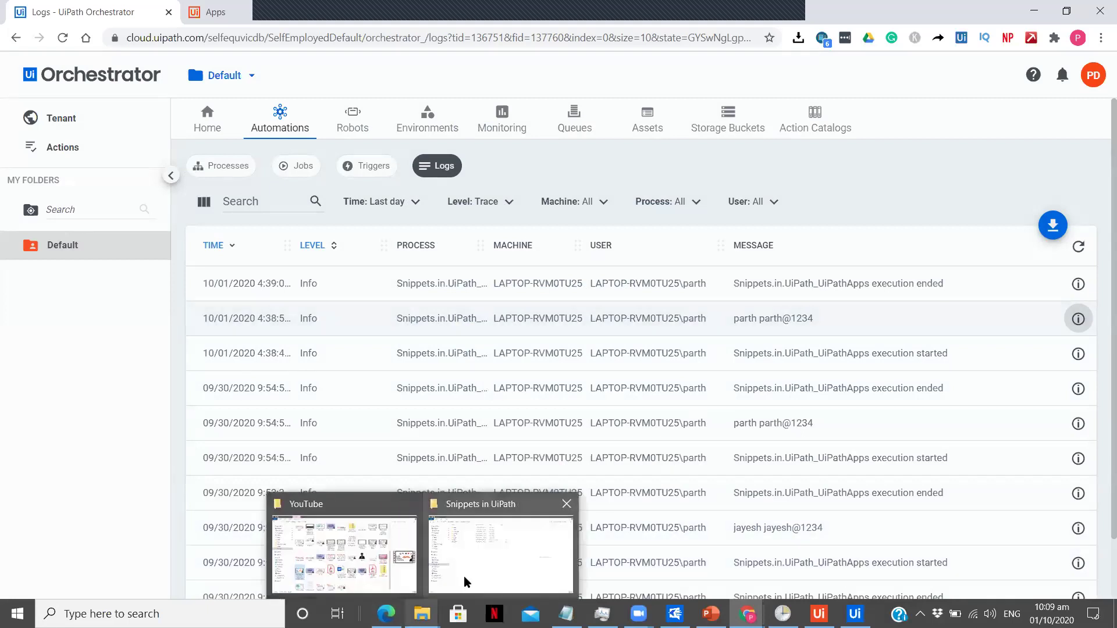
{"action": "left_click", "coordinate": [465, 579]}
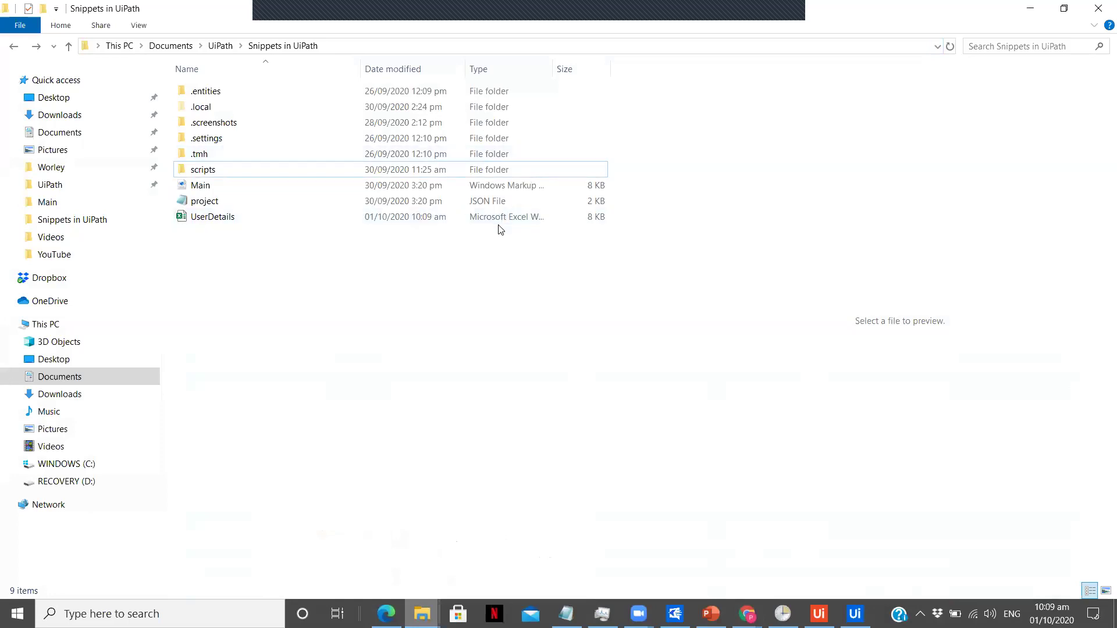
Step: Preview the UserDetails spreadsheet in Snippets in UiPath, then minimise the folder
{"action": "left_click", "coordinate": [511, 221]}
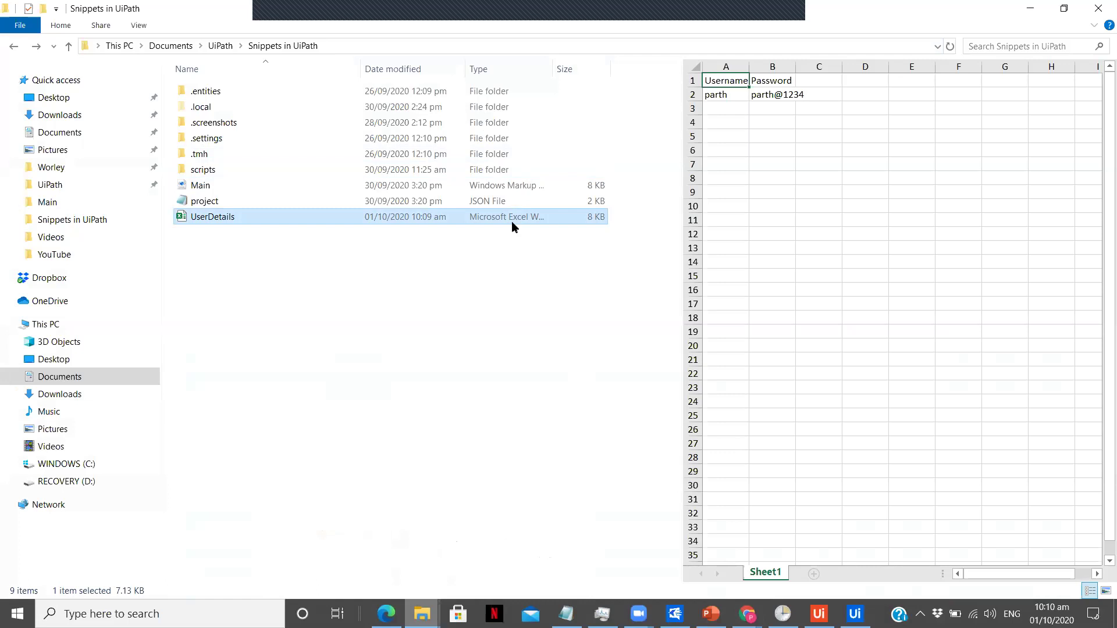
{"action": "left_click", "coordinate": [1030, 8]}
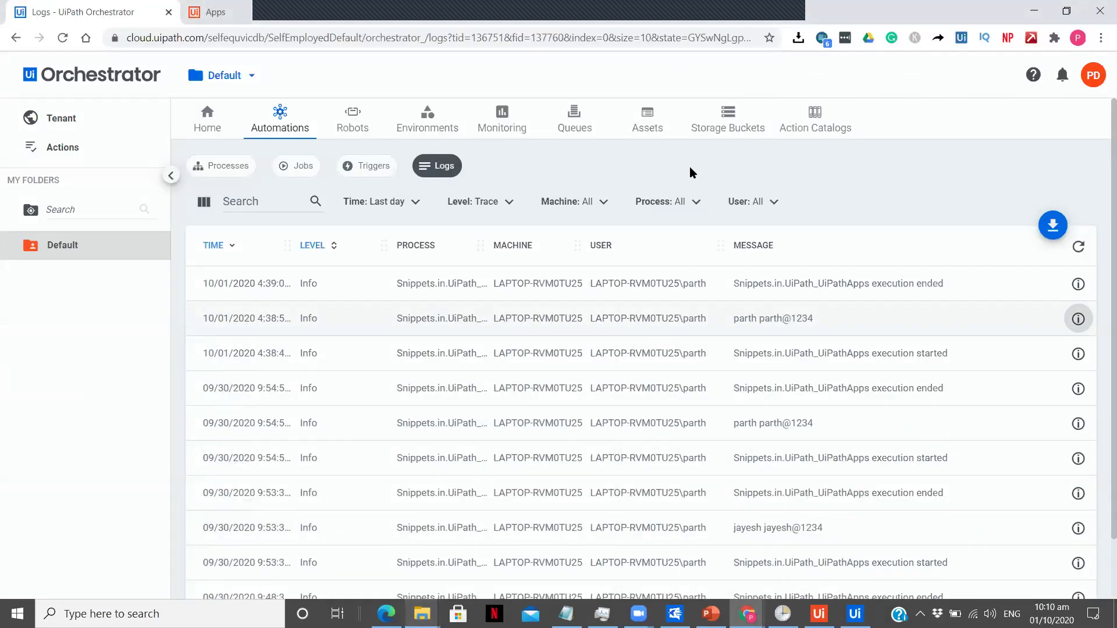
Step: Return to the running login app, then minimise Chrome and UiPath Studio
{"action": "left_click", "coordinate": [376, 18]}
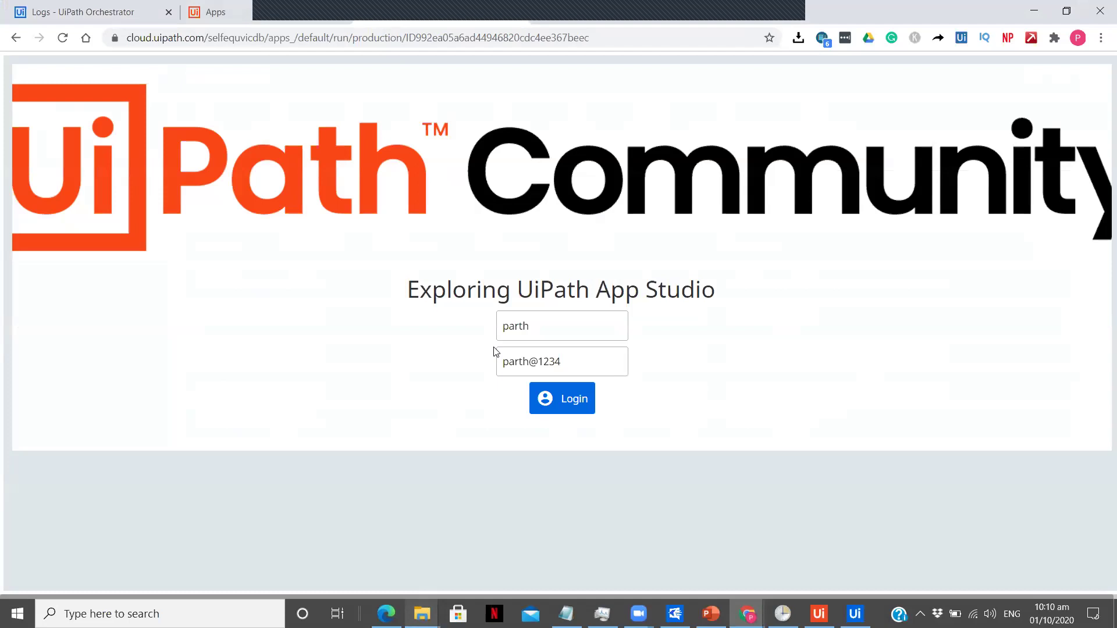
{"action": "left_click", "coordinate": [1025, 7]}
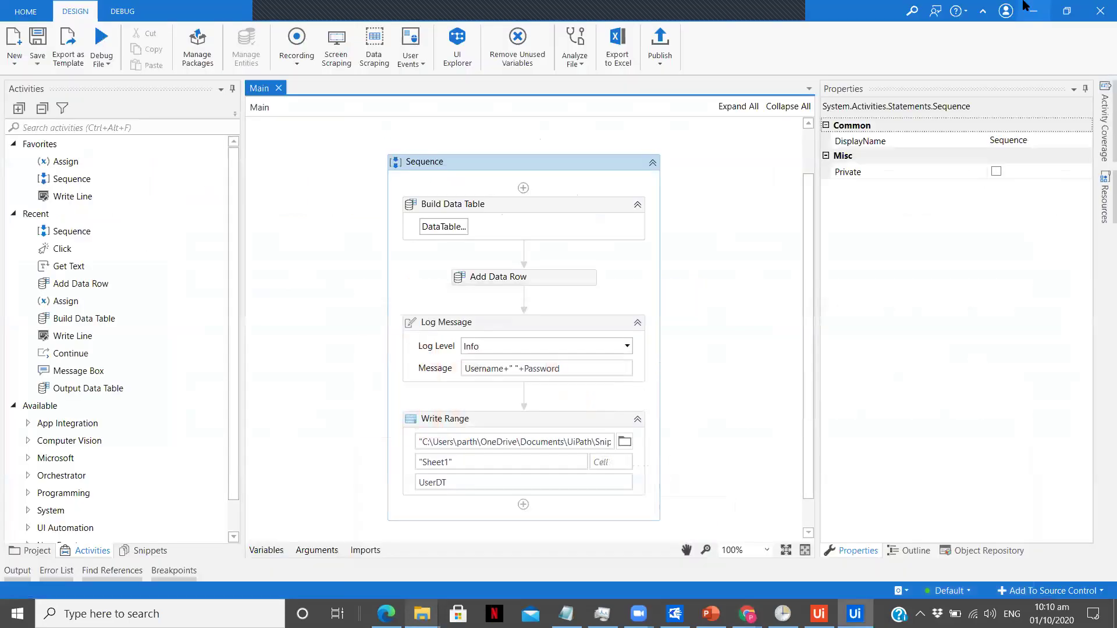
{"action": "left_click", "coordinate": [1025, 6]}
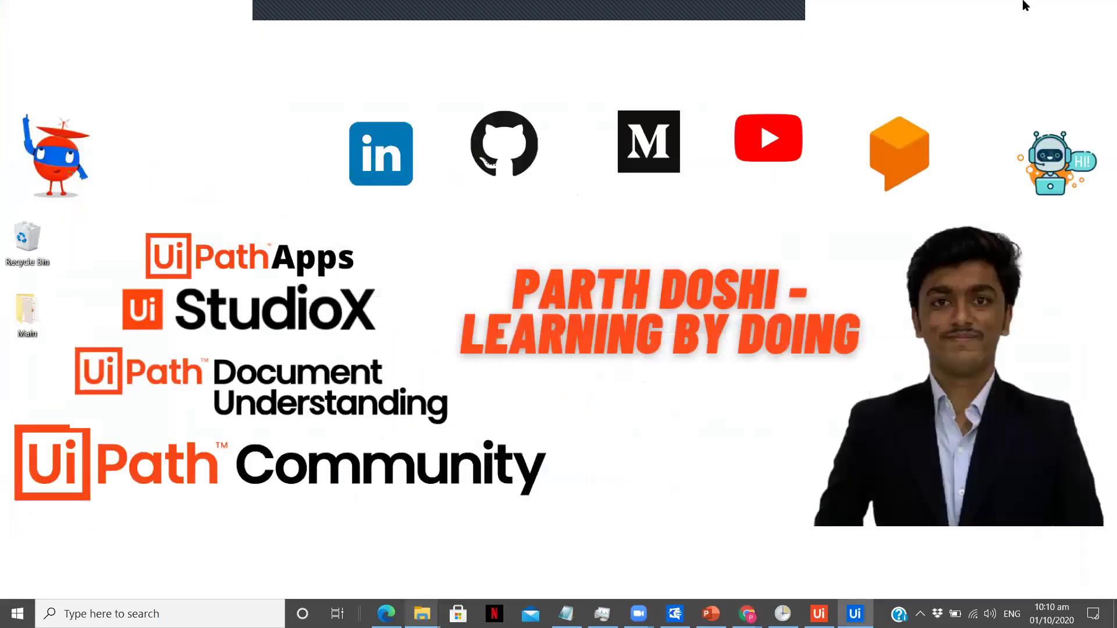